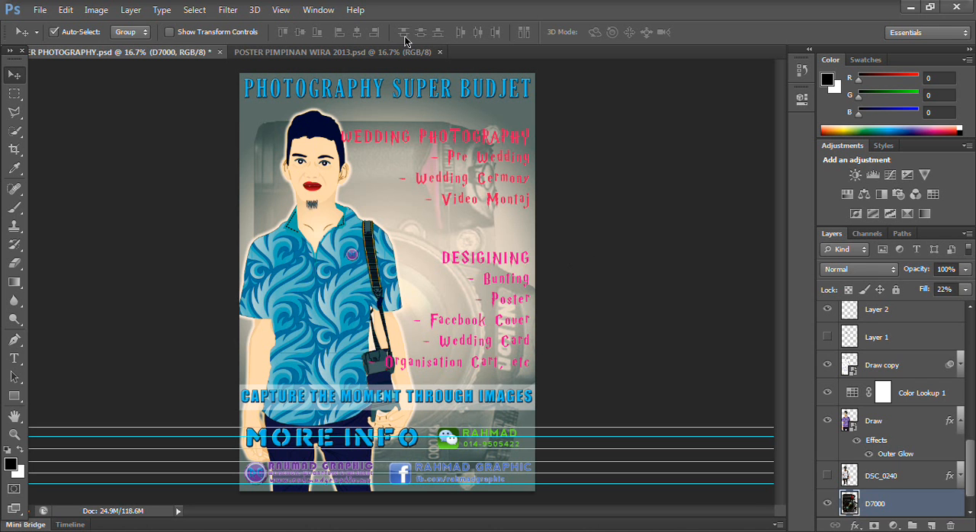
# - Compare the two open posters, POSTER PHOTOGRAPHY.psd and POSTER PIMPINAN WIRA 2013.psd, by viewing each in turn
pyautogui.click(340, 53)
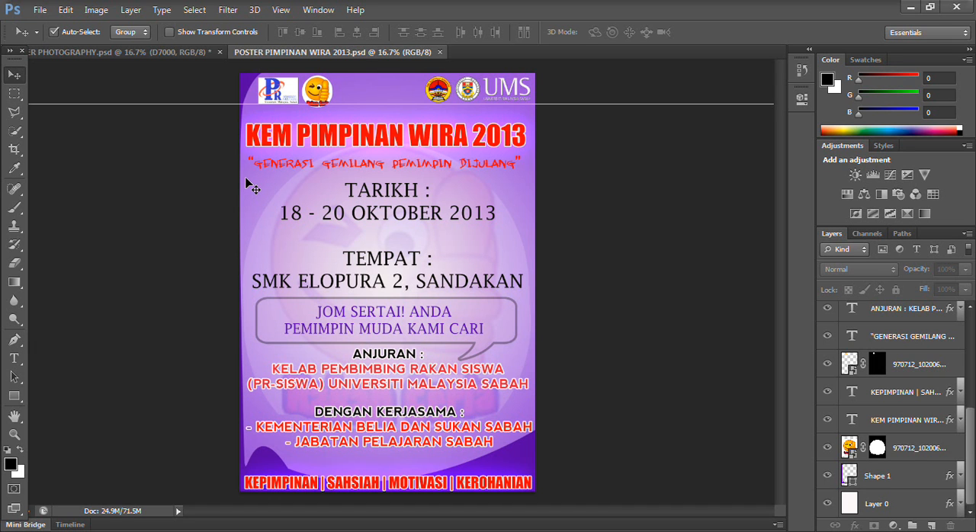
pyautogui.click(163, 51)
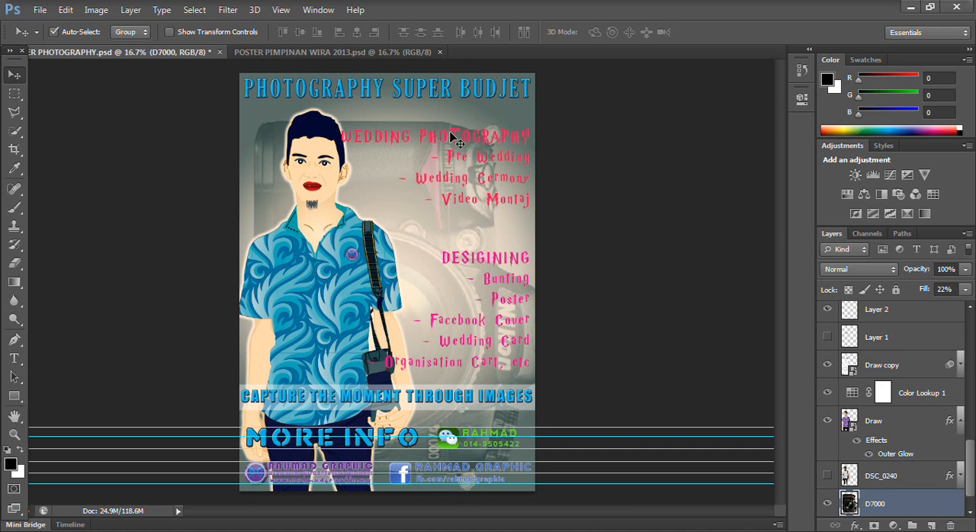
pyautogui.click(346, 53)
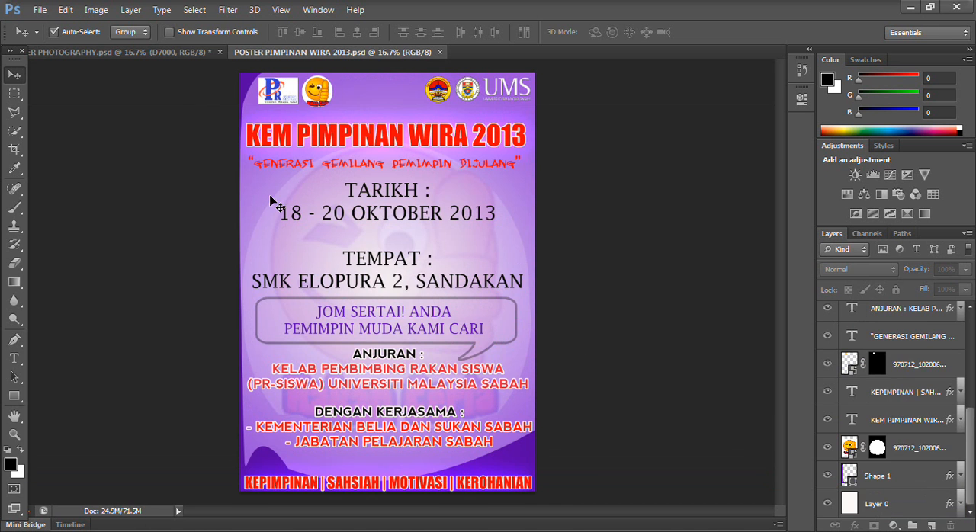
pyautogui.click(183, 52)
pyautogui.click(280, 53)
# - Begin a new document and name it SAMPLE POSTER
pyautogui.click(40, 10)
pyautogui.click(43, 24)
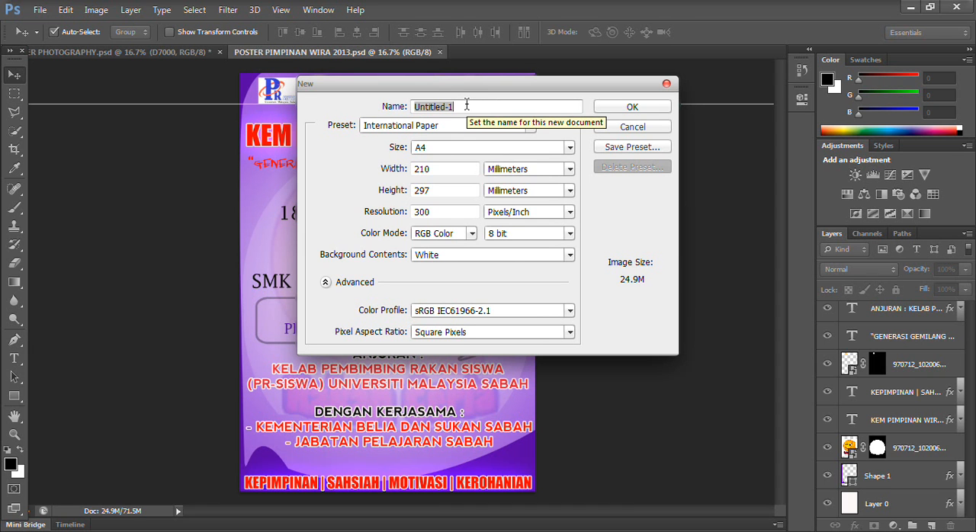
pyautogui.write('S')
pyautogui.press('BackSpace')
pyautogui.write('SAMPLE POSTER')
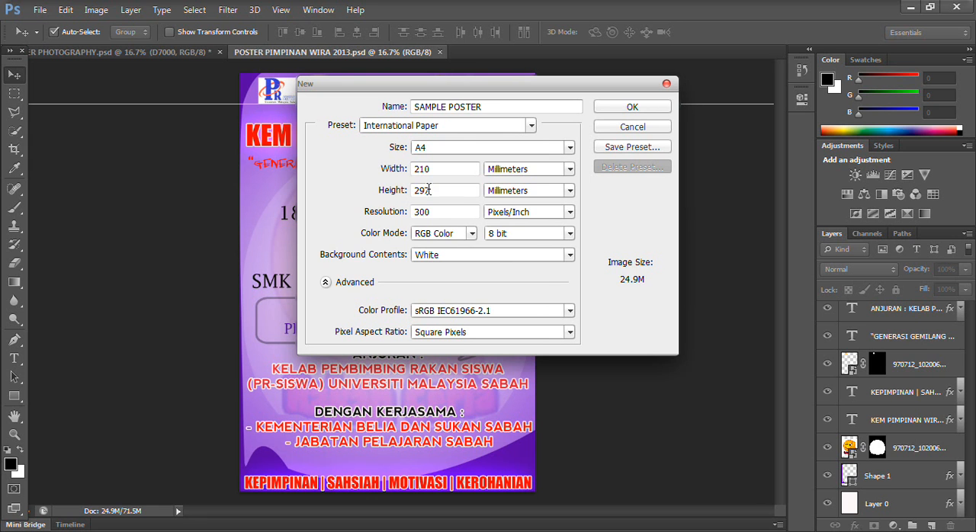
# - Apply the International Paper preset at A4 size and create the document
pyautogui.click(518, 125)
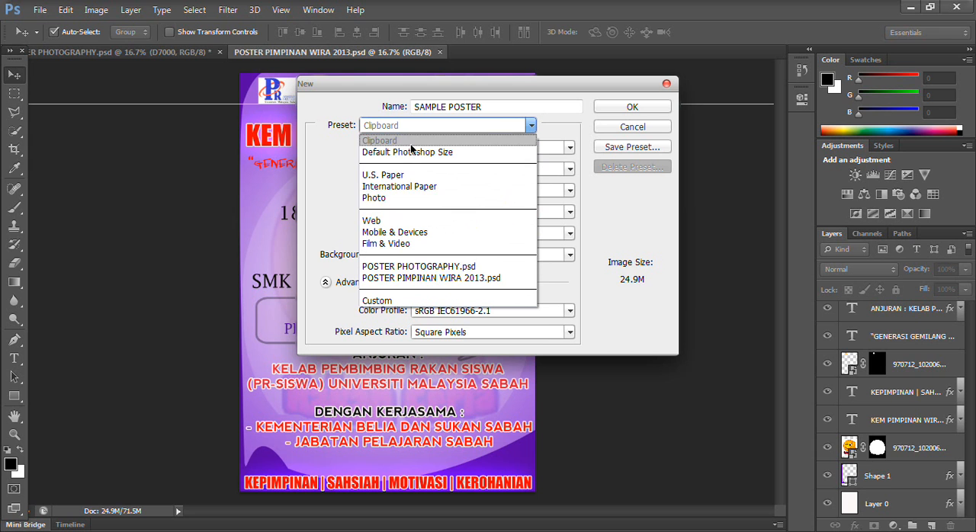
pyautogui.click(412, 187)
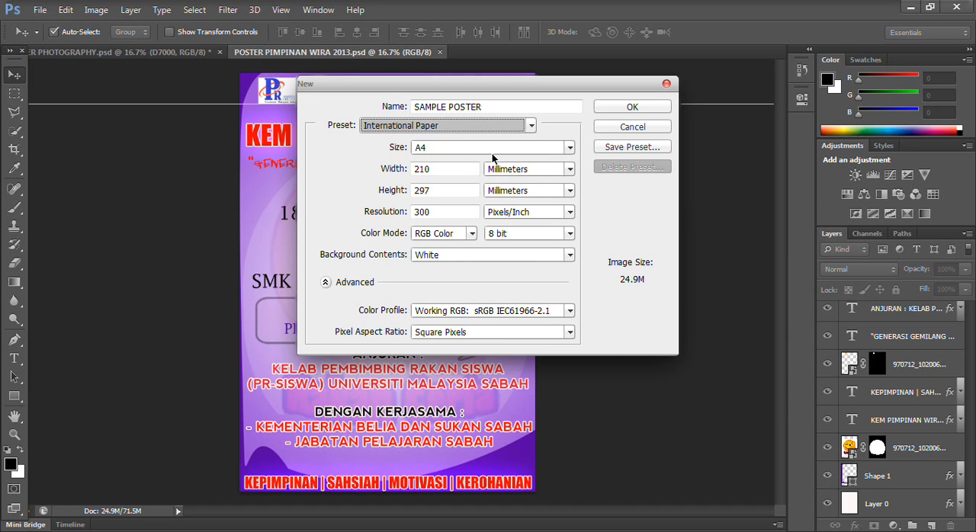
pyautogui.click(568, 148)
pyautogui.click(567, 149)
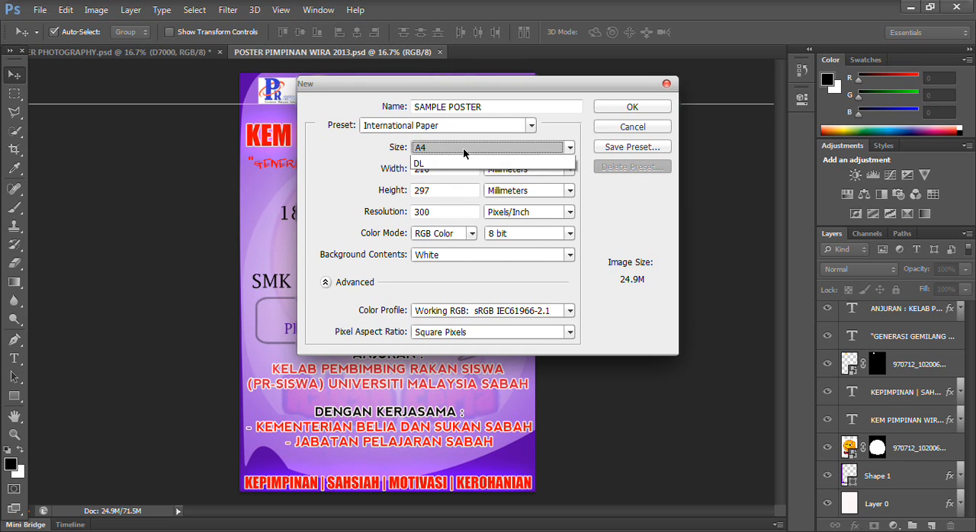
pyautogui.click(463, 147)
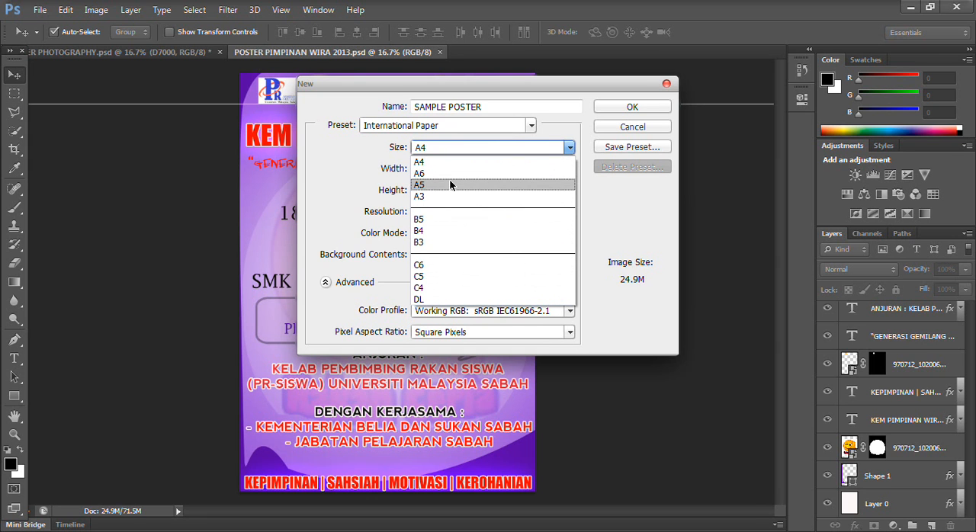
pyautogui.click(571, 147)
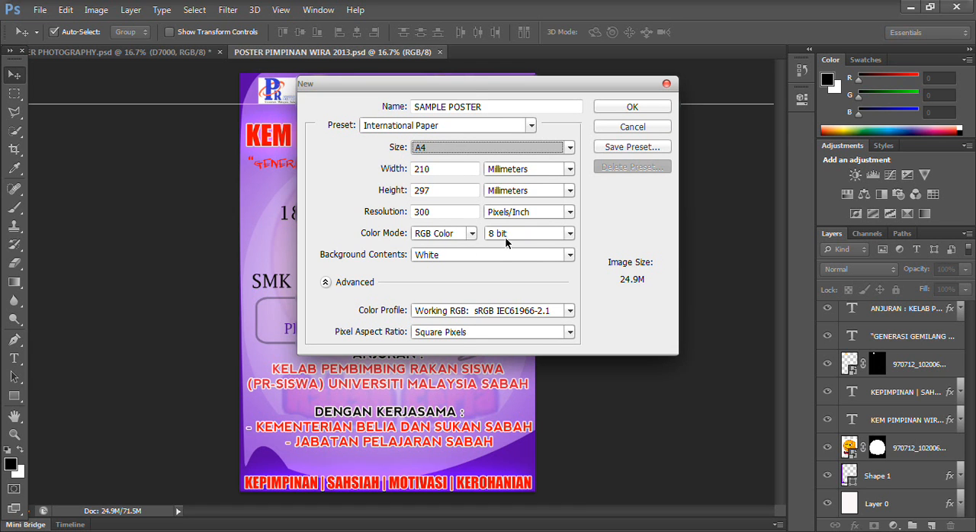
pyautogui.click(644, 107)
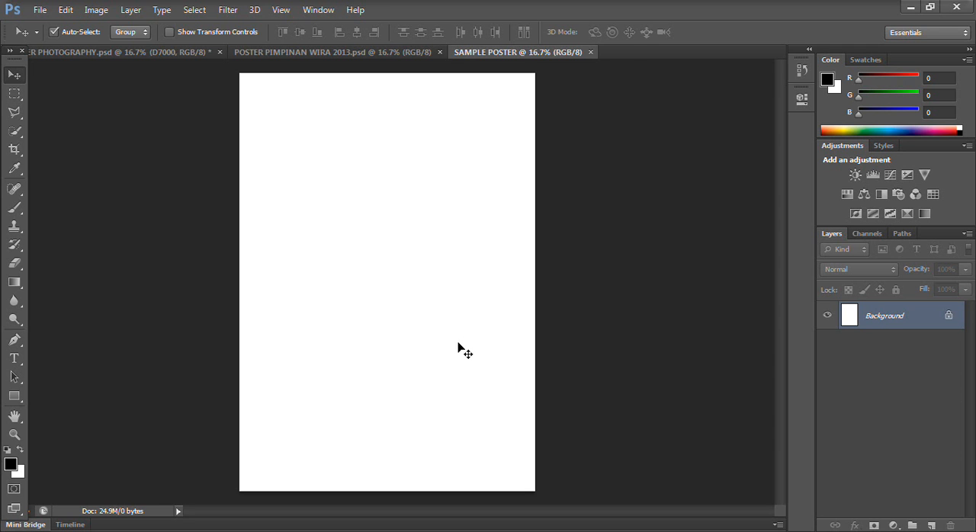
# - Duplicate the Background layer and add a Gradient Overlay style to the copy
pyautogui.hotkey('ctrl', 'j')
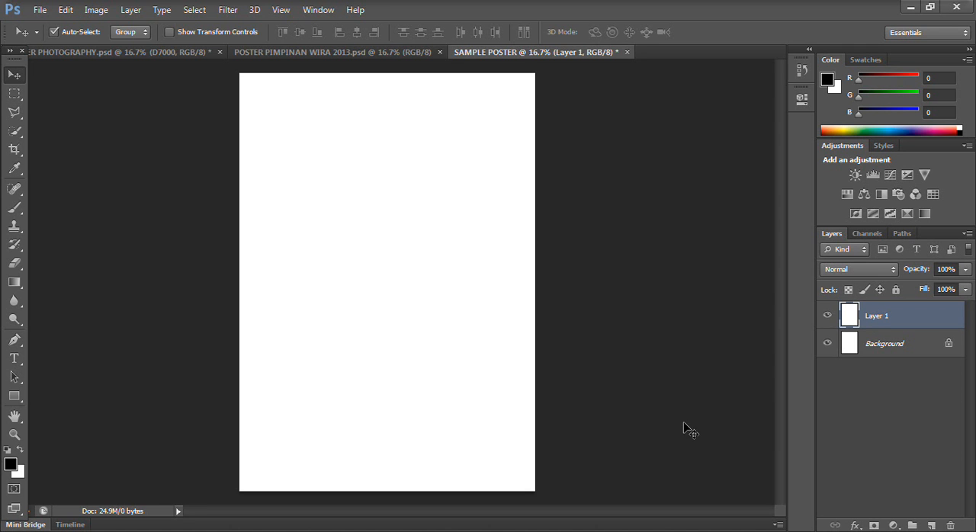
pyautogui.click(853, 526)
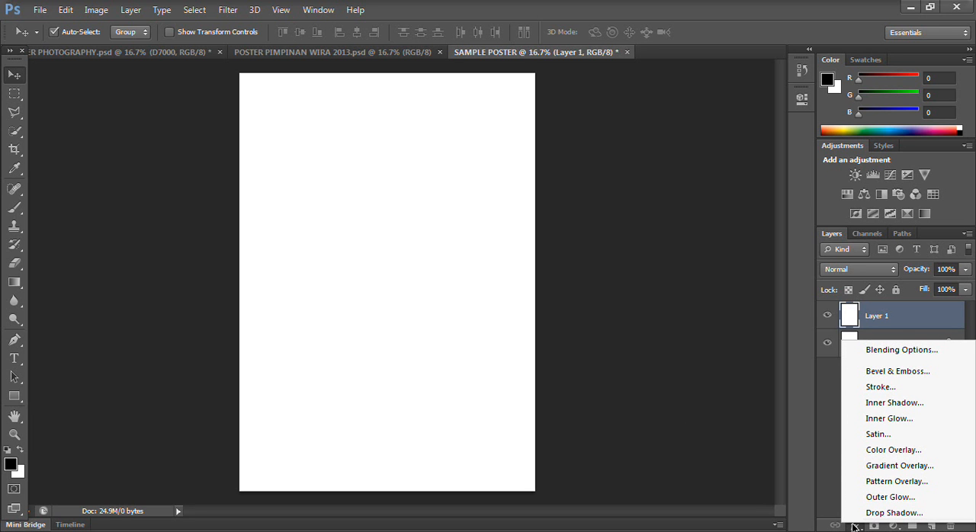
pyautogui.click(891, 467)
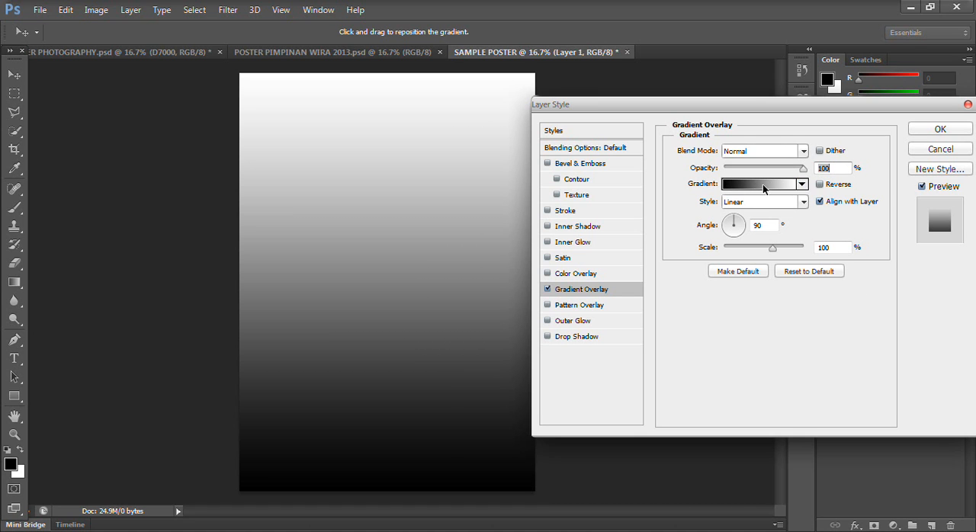
# - Make the gradient overlay radial and reversed, with an angle of 0° and a scale of 150%
pyautogui.click(749, 203)
pyautogui.click(745, 229)
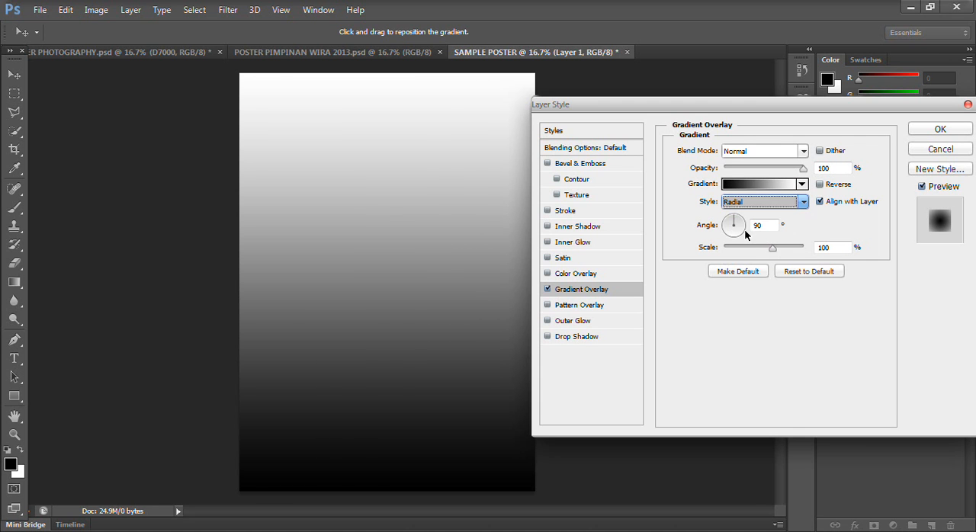
pyautogui.click(759, 224)
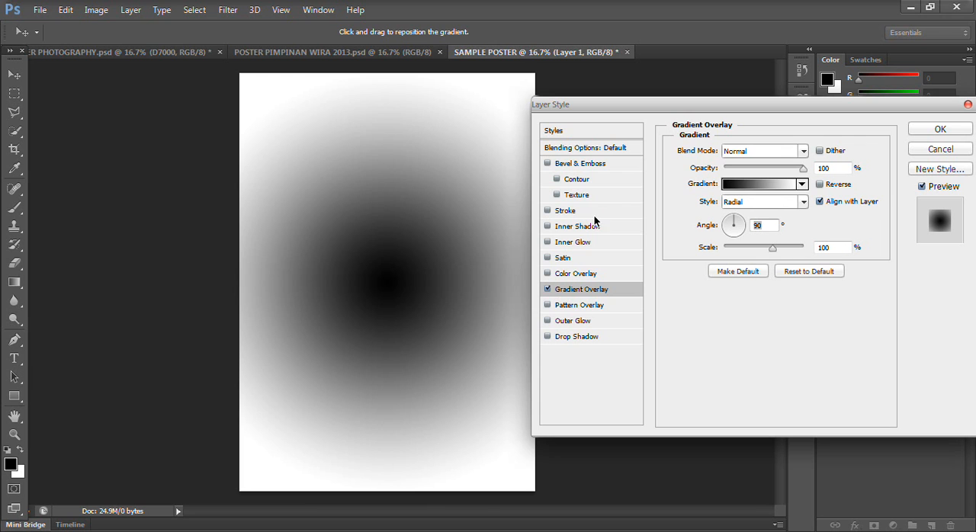
pyautogui.write('0')
pyautogui.click(819, 184)
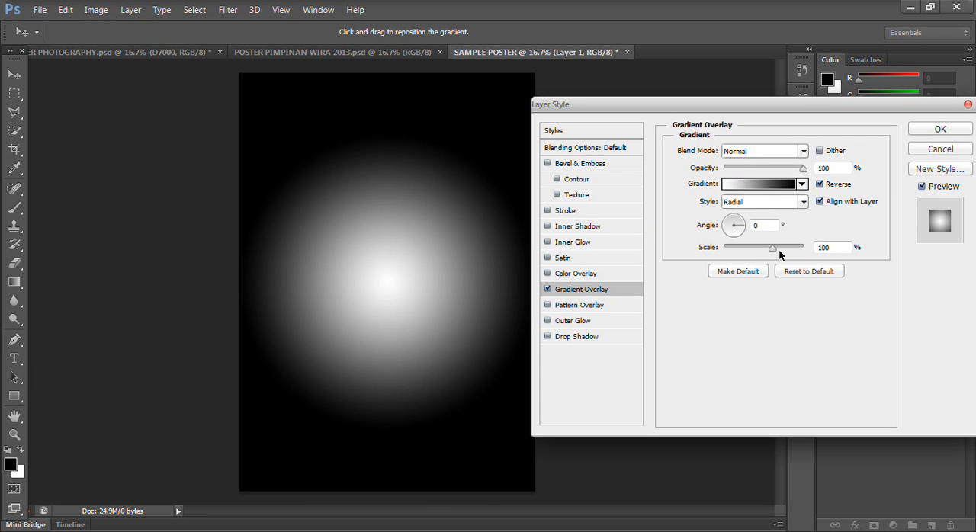
pyautogui.moveTo(772, 251); pyautogui.dragTo(804, 249)
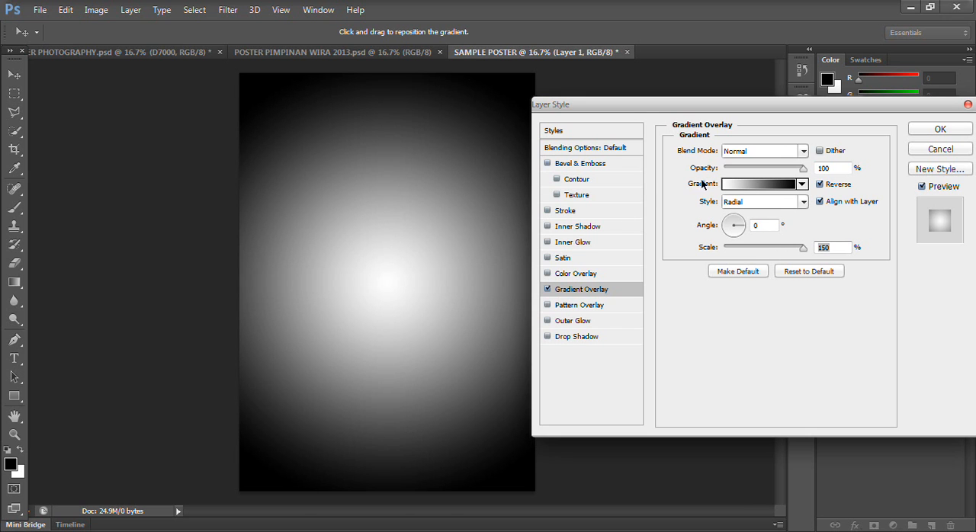
# - Change the overlay gradient's black color stop to bright pink fb0acb
pyautogui.click(753, 185)
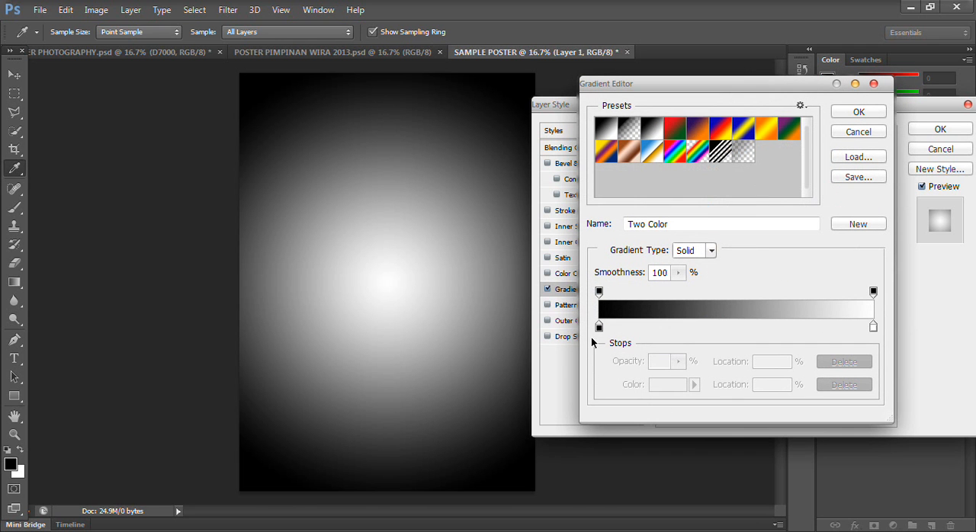
pyautogui.doubleClick(599, 328)
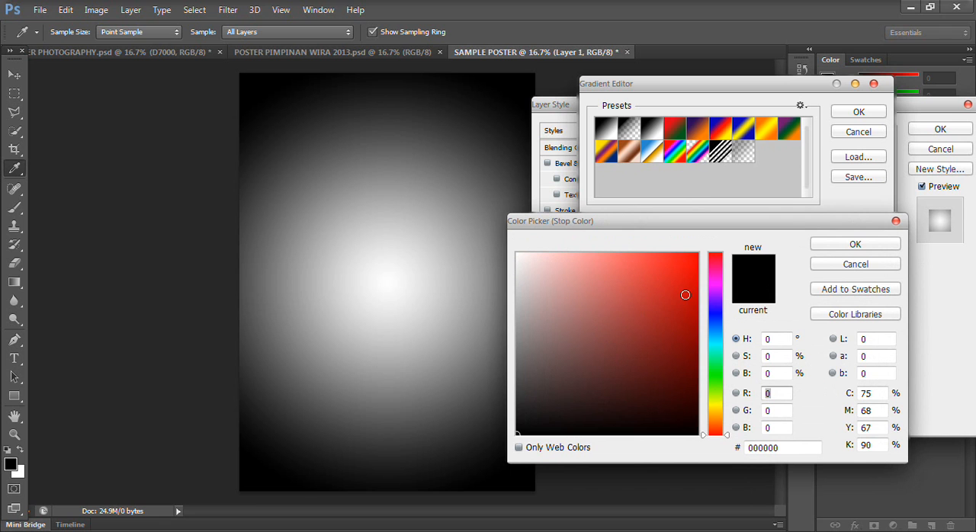
pyautogui.click(715, 287)
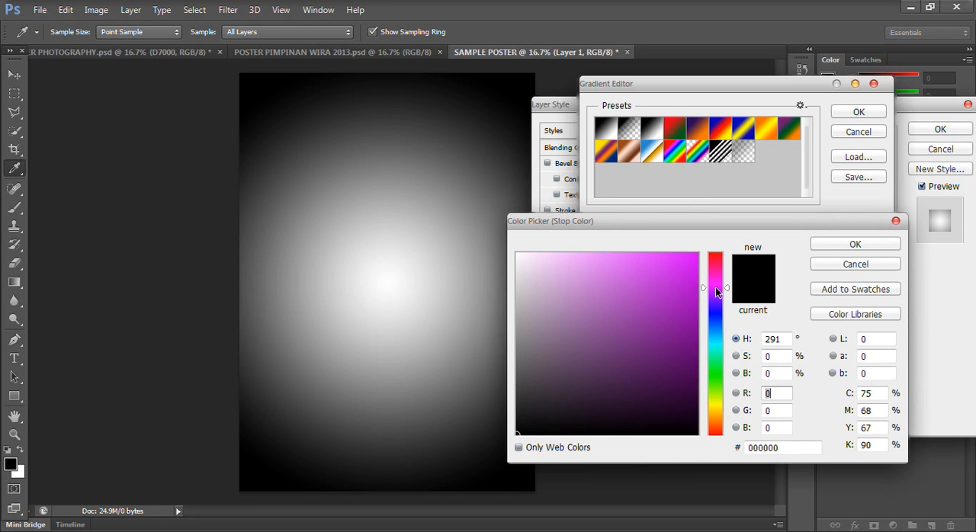
pyautogui.click(716, 319)
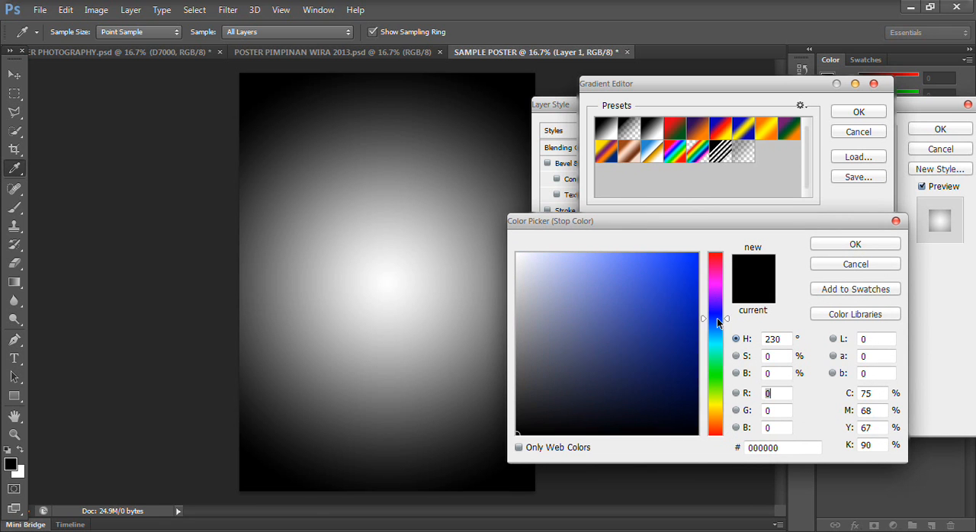
pyautogui.click(718, 264)
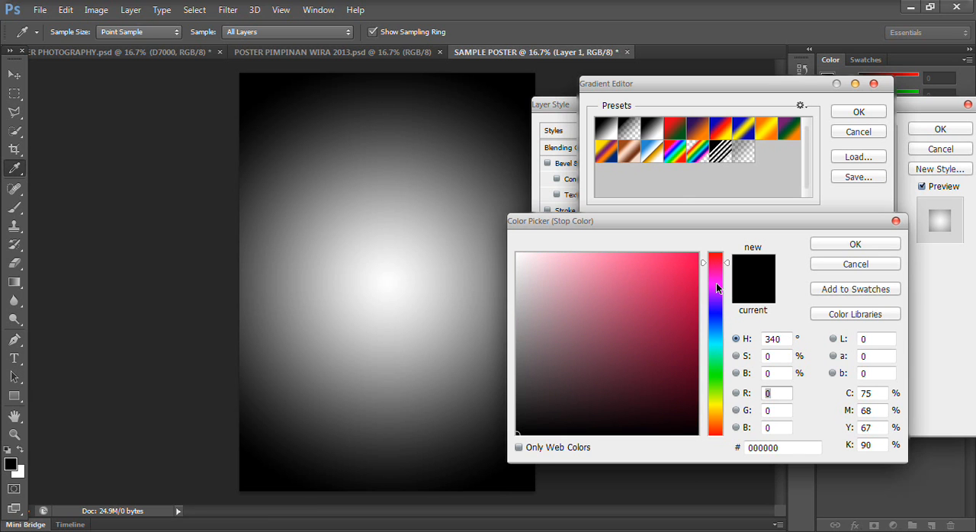
pyautogui.click(716, 286)
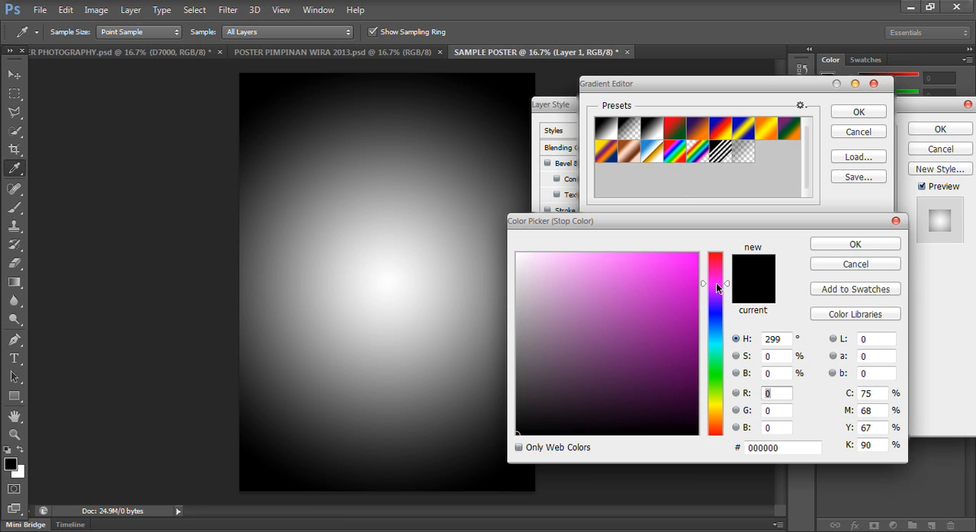
pyautogui.click(717, 408)
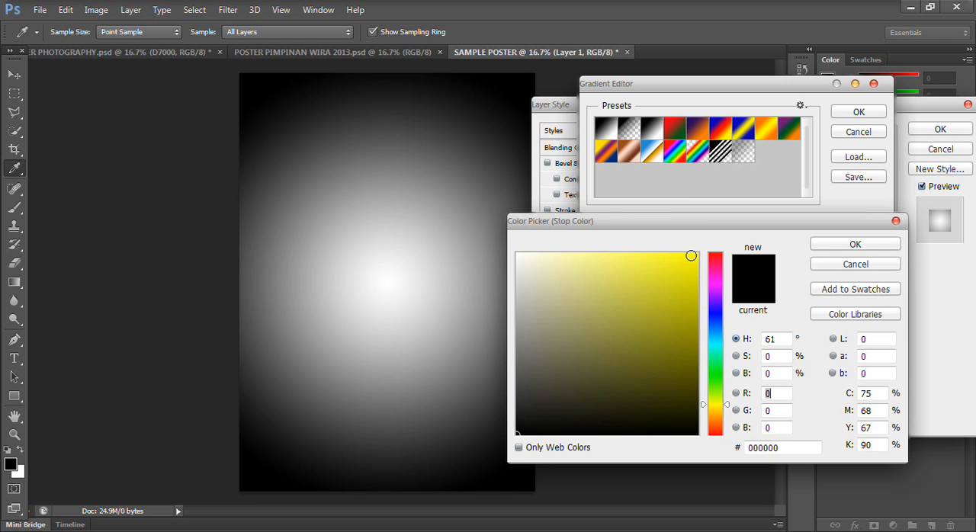
pyautogui.click(690, 255)
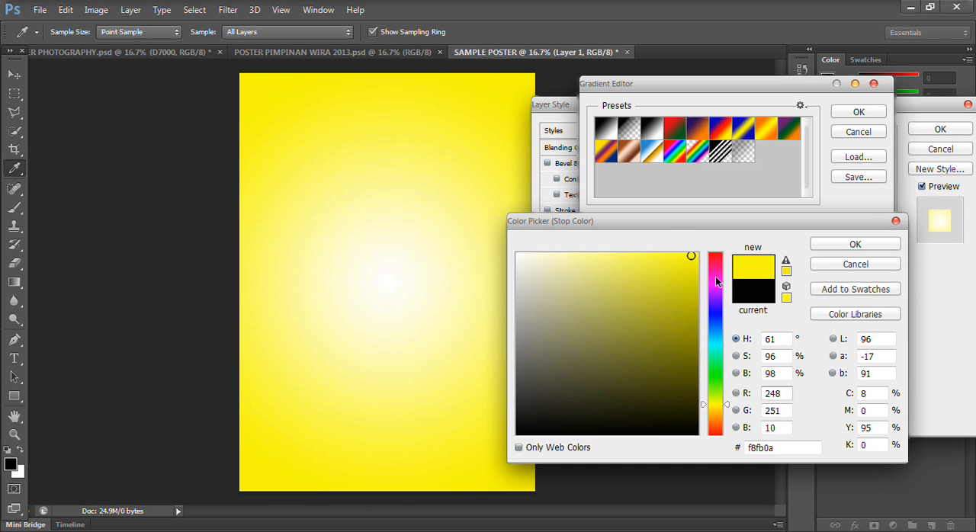
pyautogui.click(714, 276)
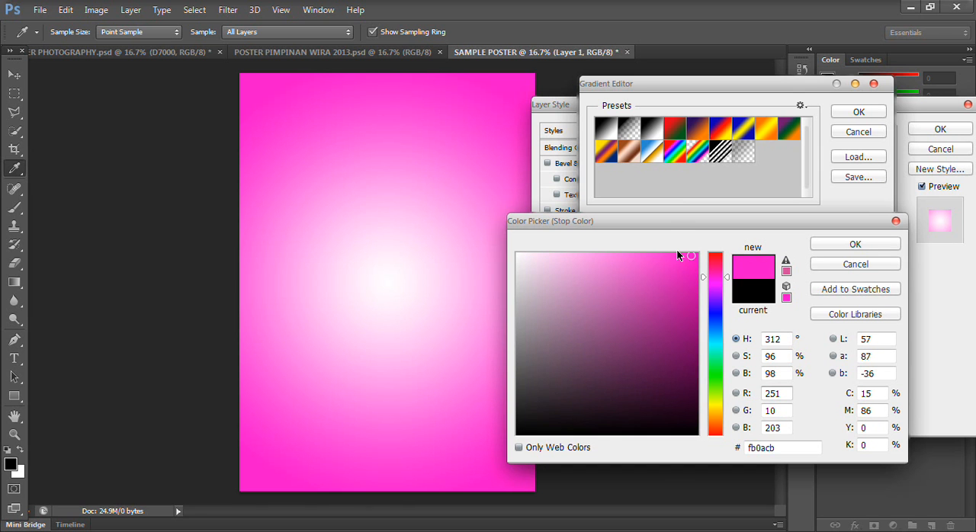
pyautogui.click(854, 244)
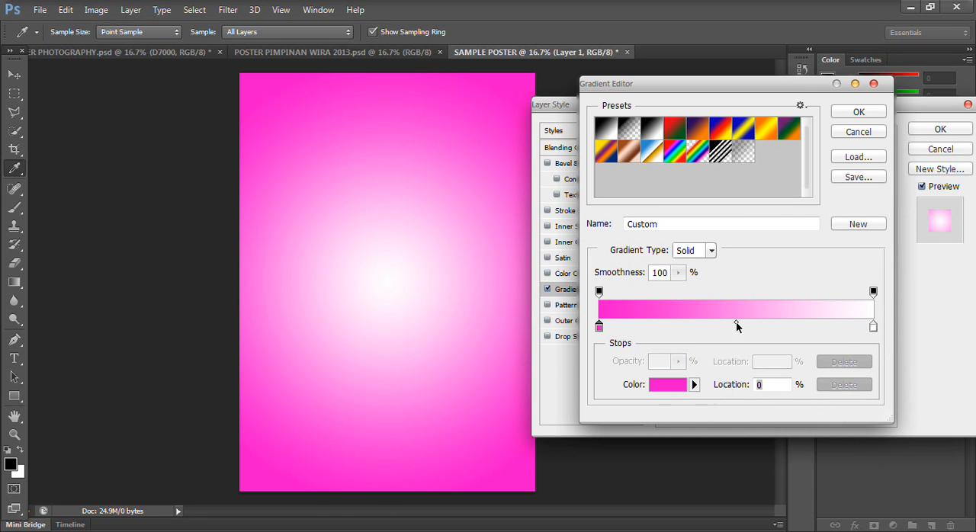
# - Shift the gradient's color midpoint close to the pink stop, keeping that stop's color
pyautogui.moveTo(735, 321); pyautogui.dragTo(623, 322)
pyautogui.click(598, 292)
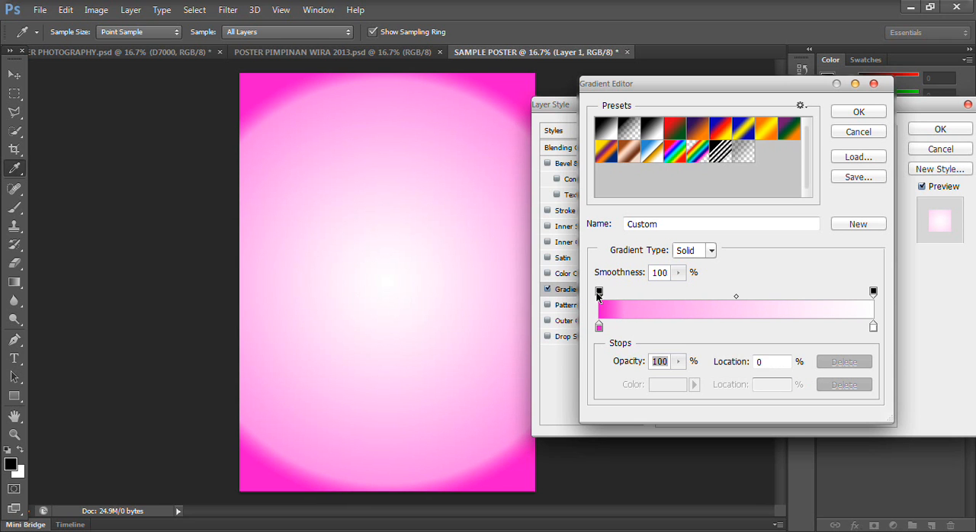
pyautogui.doubleClick(599, 327)
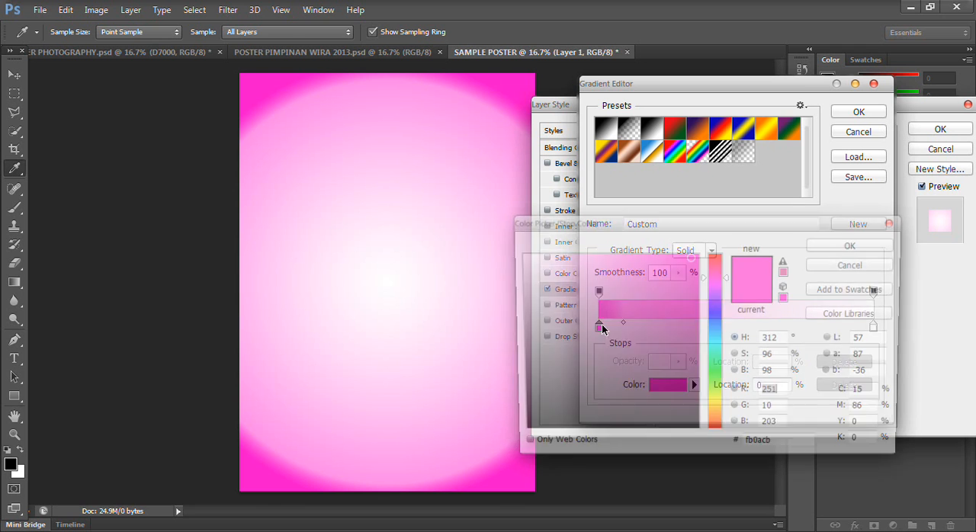
pyautogui.click(846, 264)
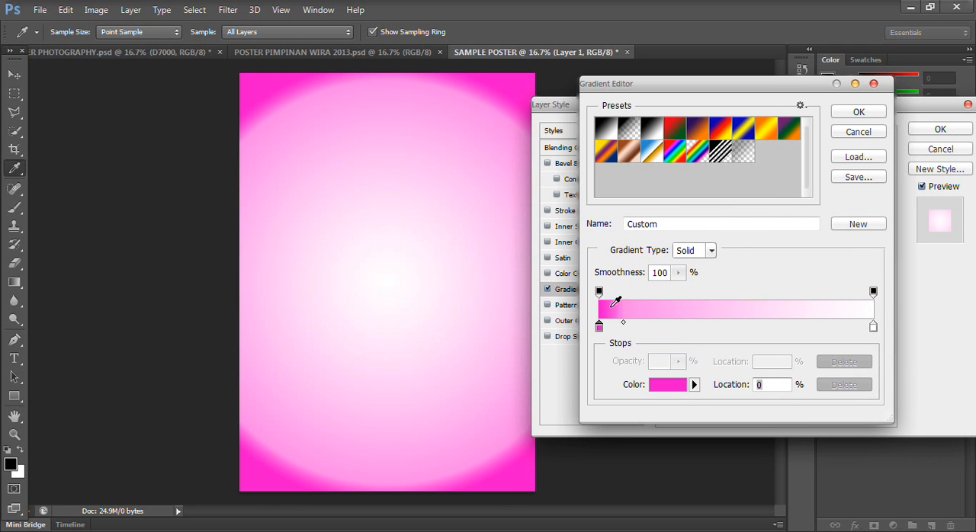
# - Move the gradient's opacity midpoint to 15% and set the opacity stop at location 100% to 0% opacity
pyautogui.click(599, 293)
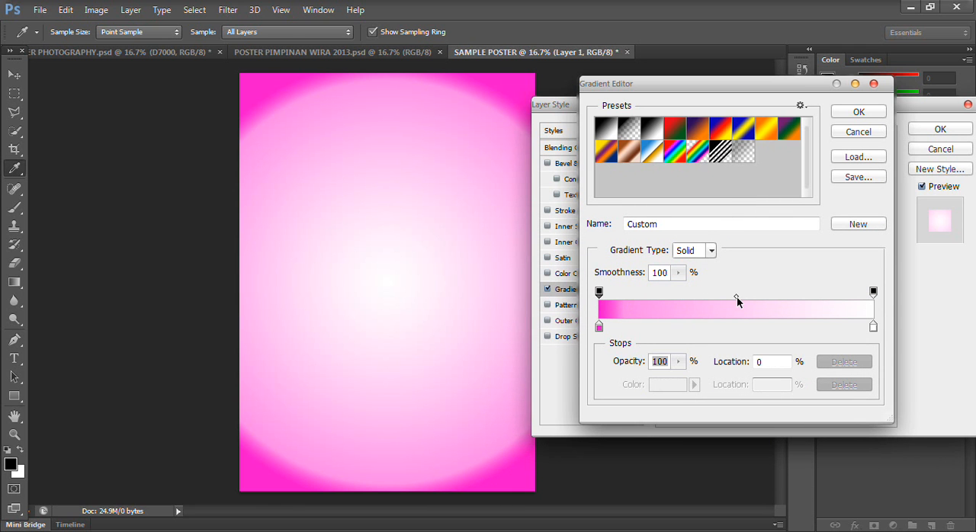
pyautogui.moveTo(736, 298); pyautogui.dragTo(643, 300)
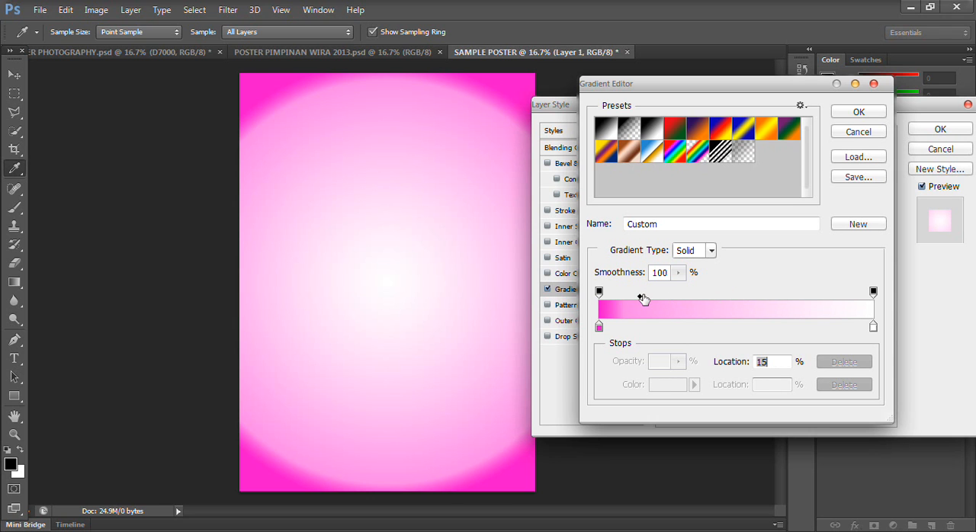
pyautogui.click(734, 296)
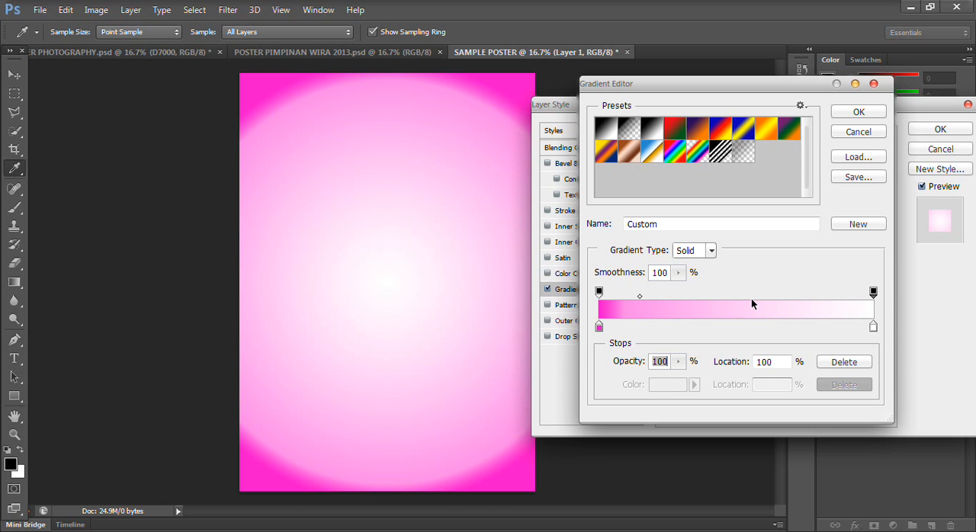
pyautogui.write('0')
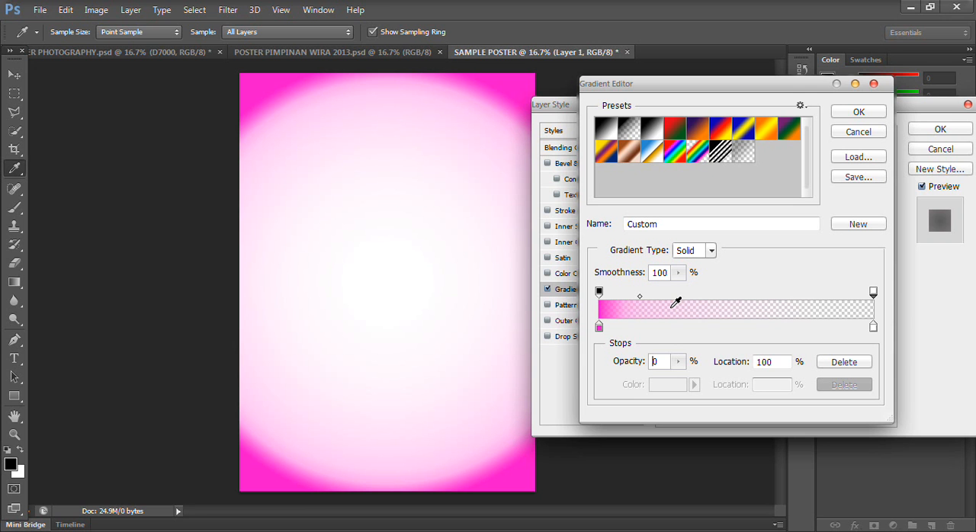
# - Apply the edited gradient overlay to Layer 1 and collapse the layer's effects list
pyautogui.click(848, 110)
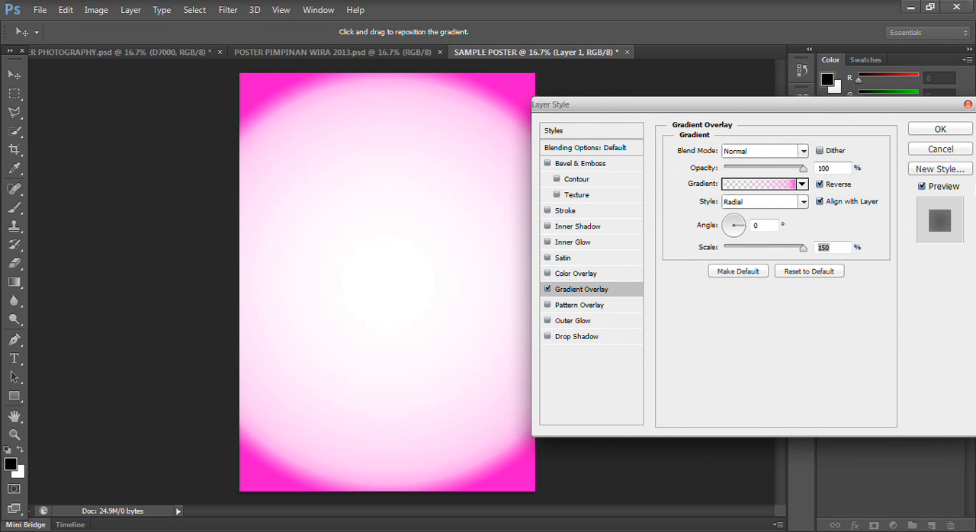
pyautogui.click(925, 130)
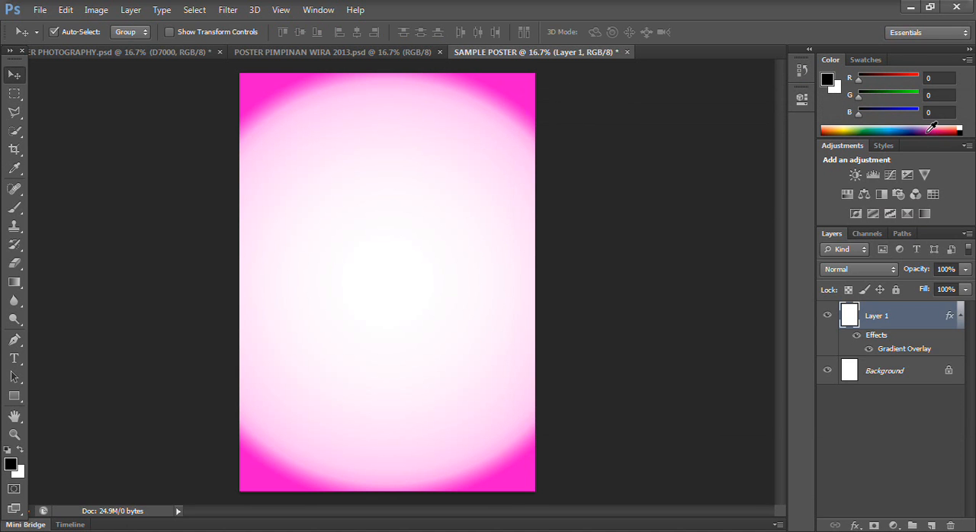
pyautogui.click(960, 315)
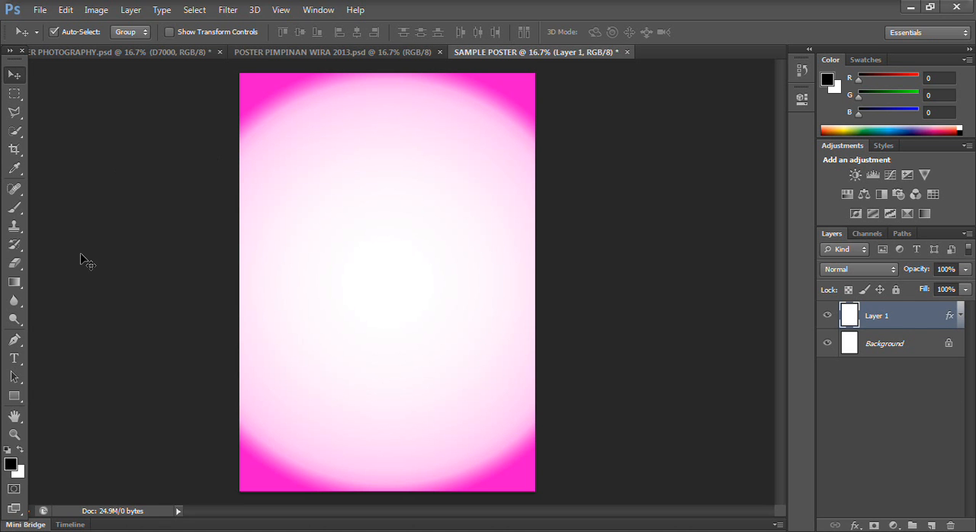
# - Draw a closed curved Pen path framing the poster's left, bottom and lower-right edges, and convert it to a shape
pyautogui.click(10, 346)
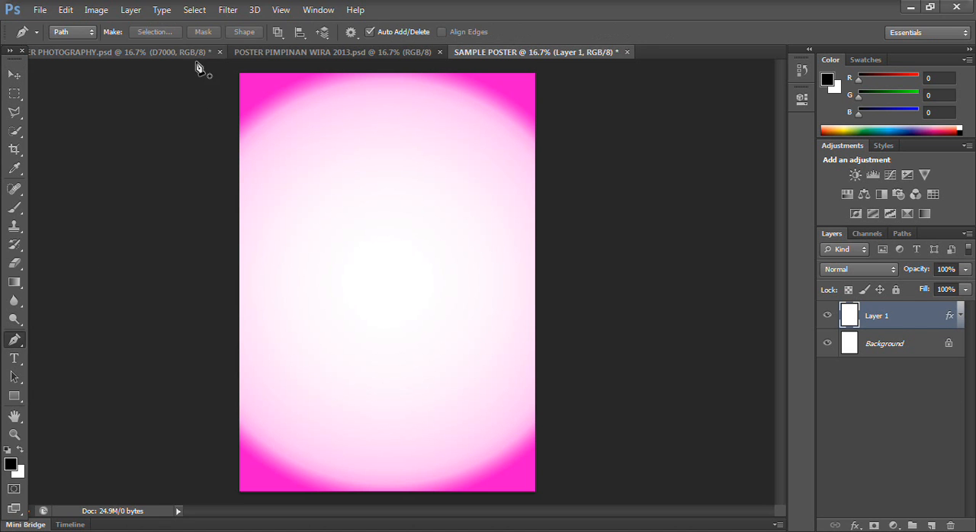
pyautogui.click(222, 79)
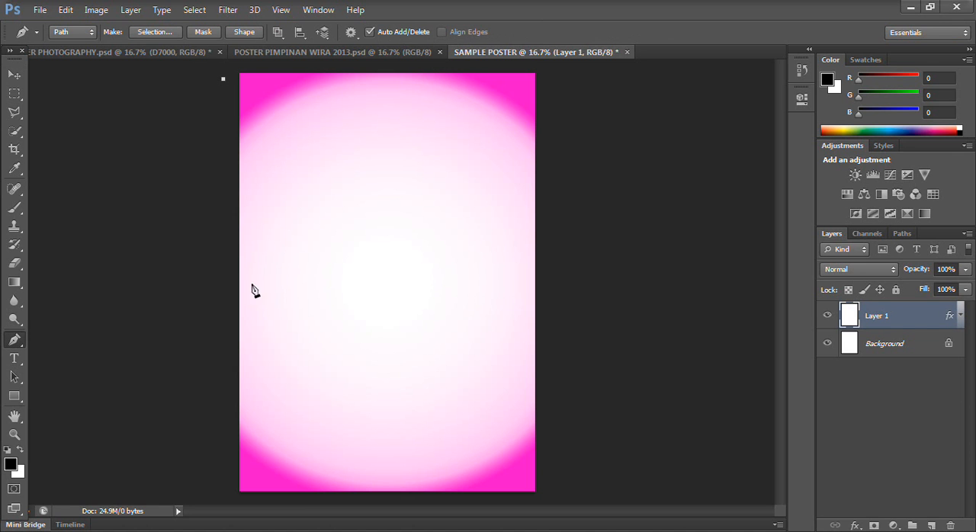
pyautogui.moveTo(278, 370); pyautogui.dragTo(242, 488)
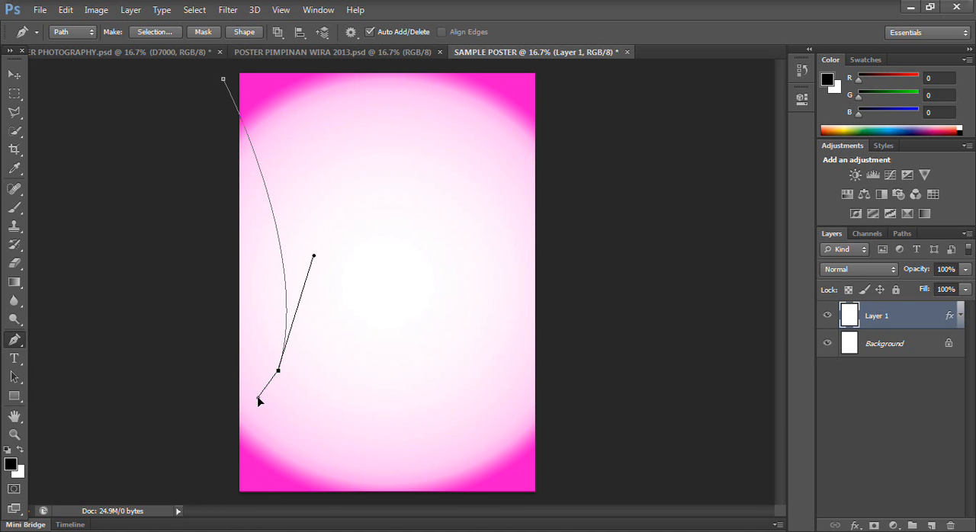
pyautogui.moveTo(271, 473); pyautogui.dragTo(323, 476)
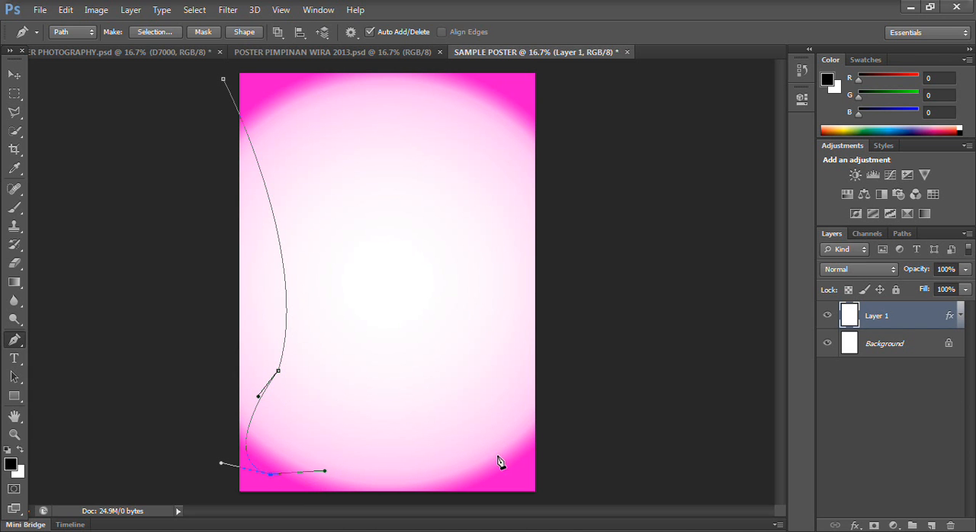
pyautogui.moveTo(521, 473); pyautogui.dragTo(560, 371)
pyautogui.click(562, 427)
pyautogui.click(561, 487)
pyautogui.click(554, 500)
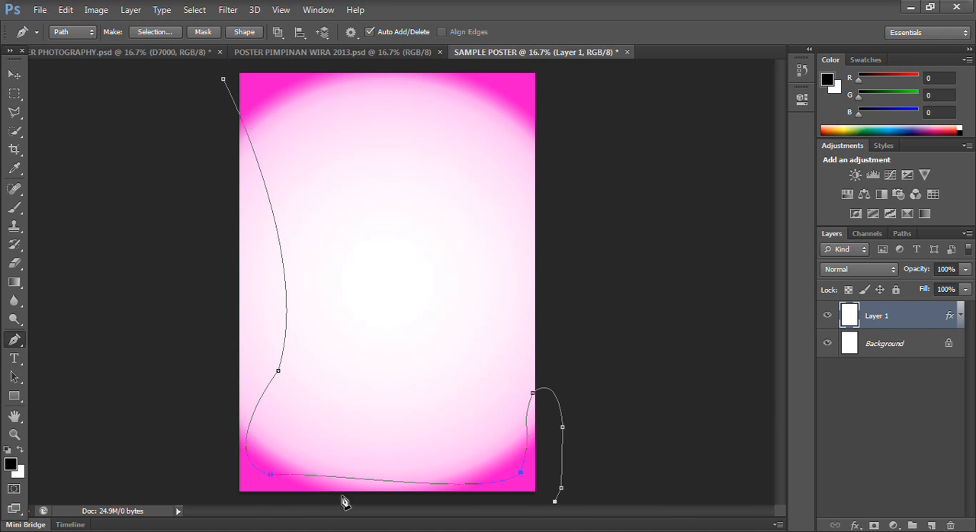
pyautogui.click(221, 500)
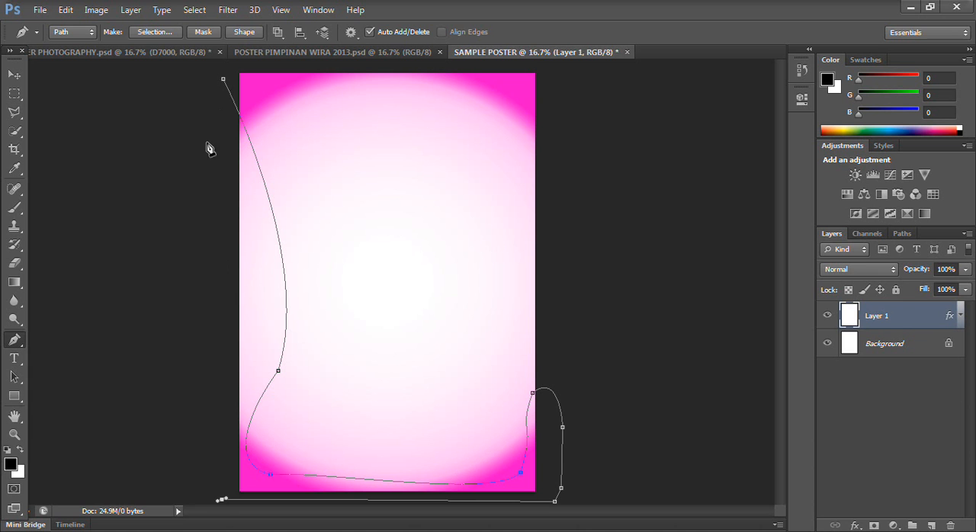
pyautogui.click(223, 79)
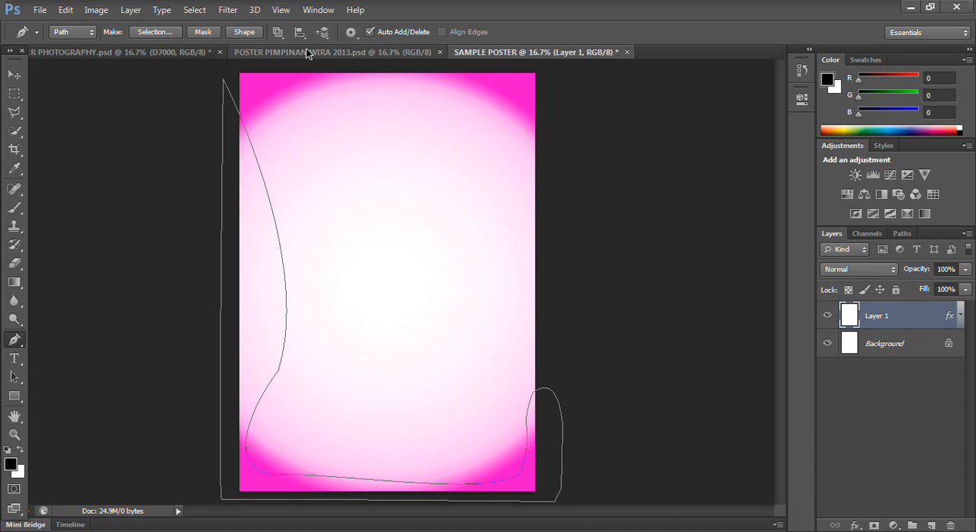
pyautogui.click(244, 31)
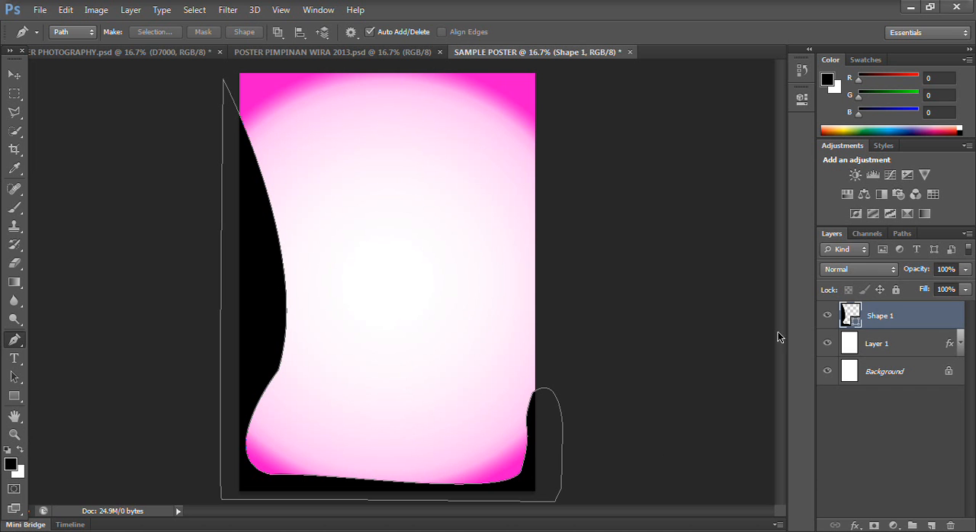
# - Recolor the new border shape to a dark magenta based on the background's corner pink
pyautogui.doubleClick(846, 319)
pyautogui.moveTo(682, 302)
pyautogui.mouseDown()
pyautogui.moveTo(676, 277)
pyautogui.moveTo(689, 265)
pyautogui.mouseUp()
pyautogui.click(715, 294)
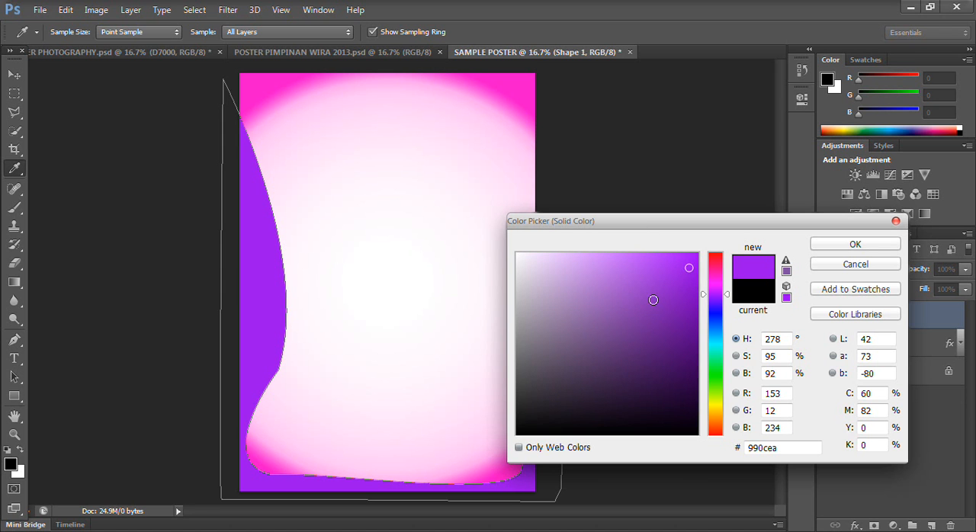
pyautogui.click(524, 84)
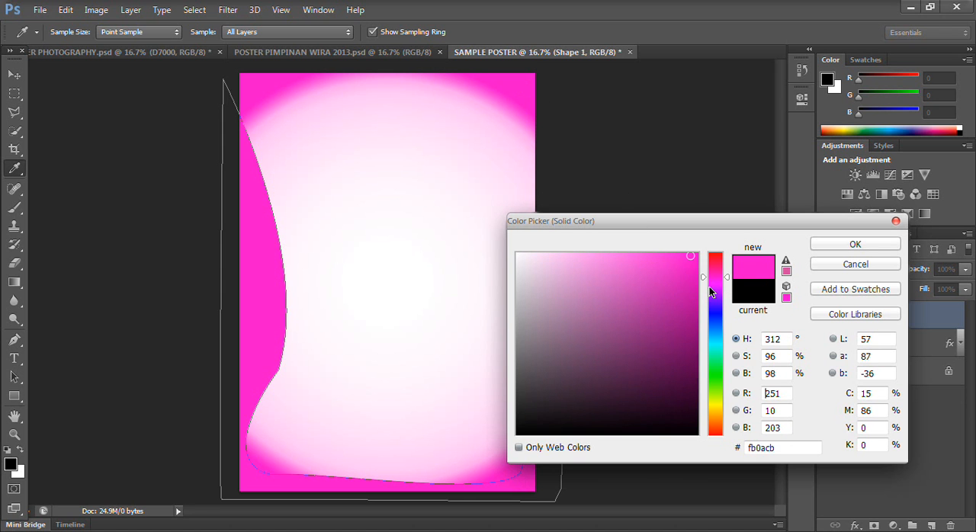
pyautogui.click(694, 309)
pyautogui.click(696, 321)
pyautogui.click(855, 244)
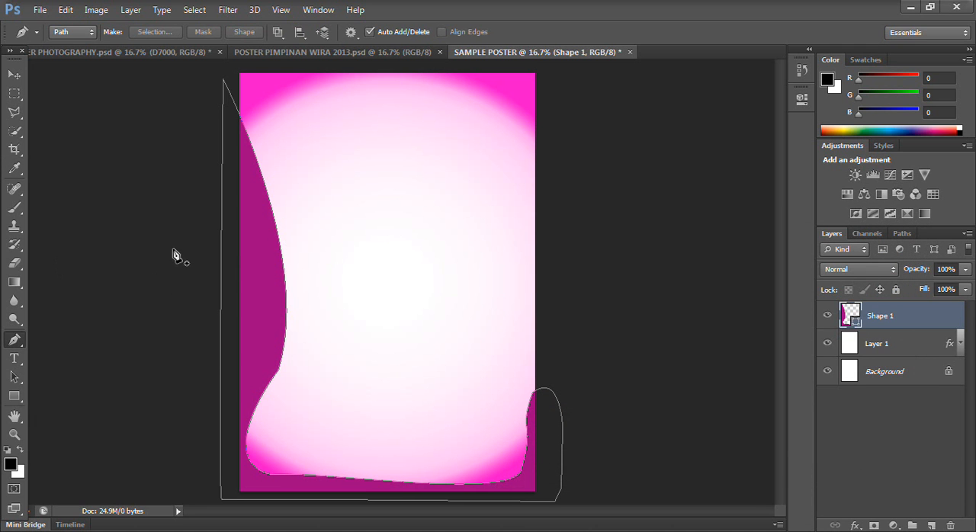
# - Add an outer glow, an inner glow and a 32 px outside stroke to the border shape
pyautogui.click(15, 73)
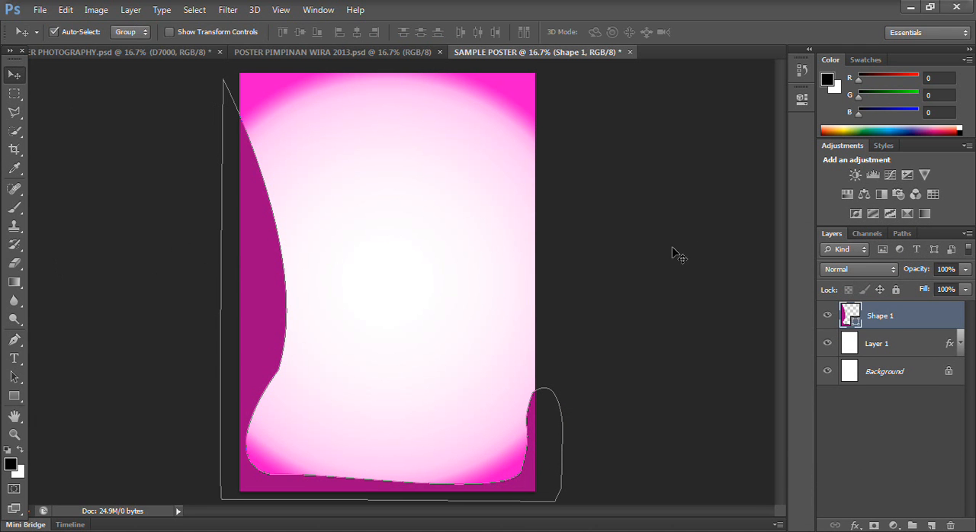
pyautogui.click(854, 525)
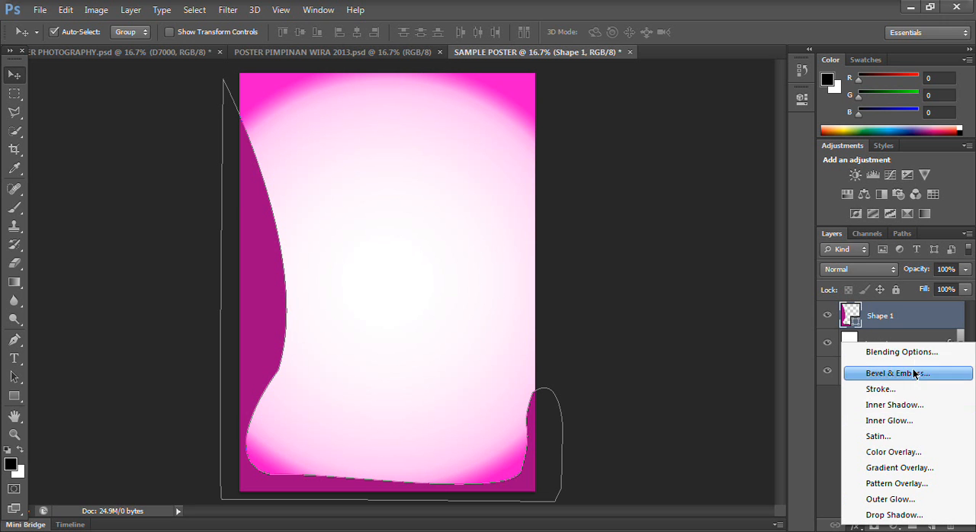
pyautogui.click(889, 499)
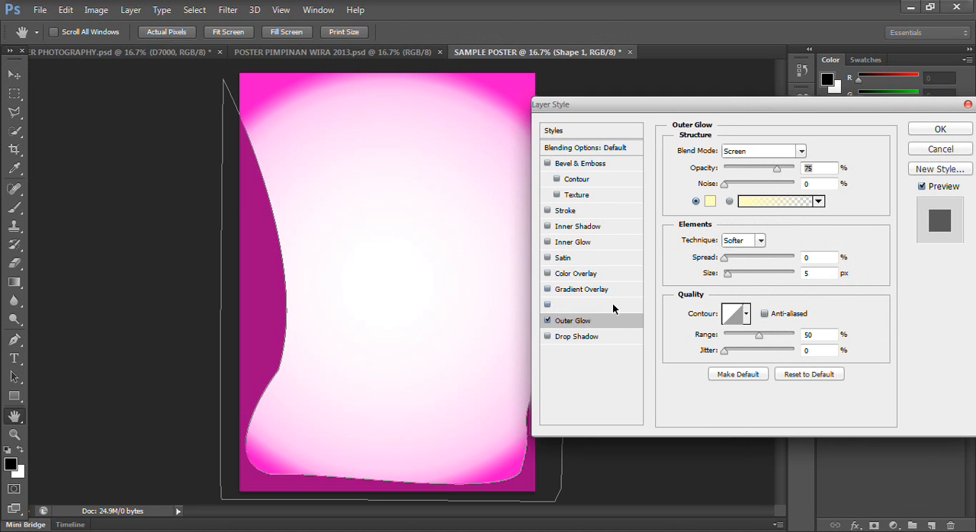
pyautogui.click(580, 242)
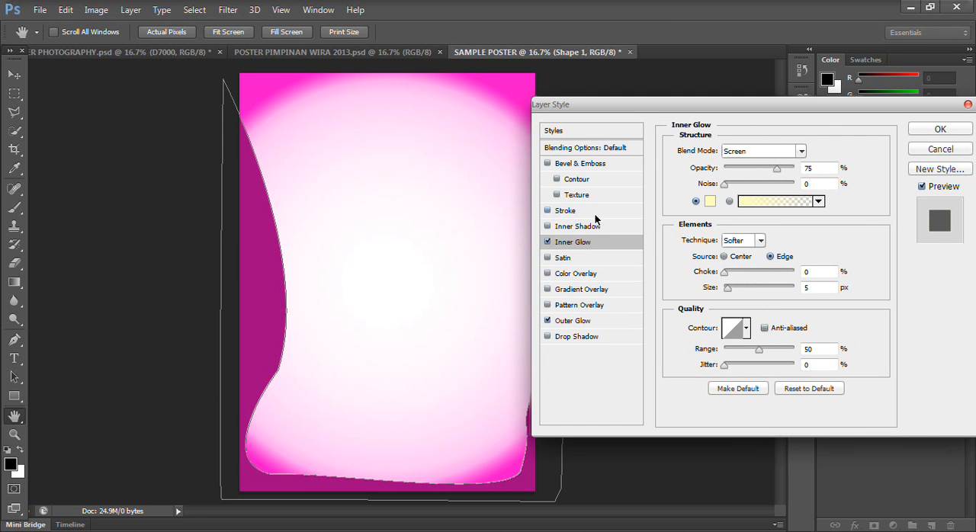
pyautogui.click(561, 211)
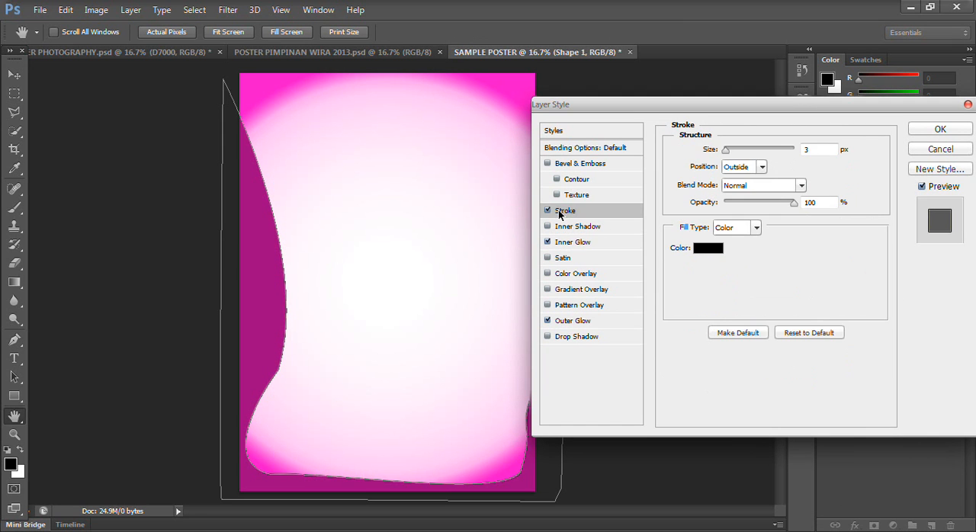
pyautogui.moveTo(726, 151); pyautogui.dragTo(737, 151)
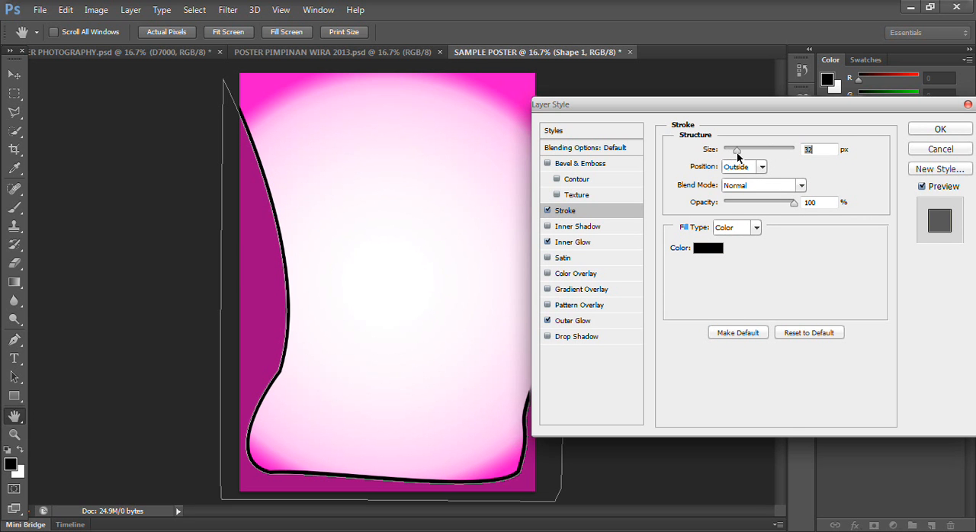
# - Set the stroke color to near-white fbf5f5, apply the layer style and collapse the shape's effects list
pyautogui.click(708, 252)
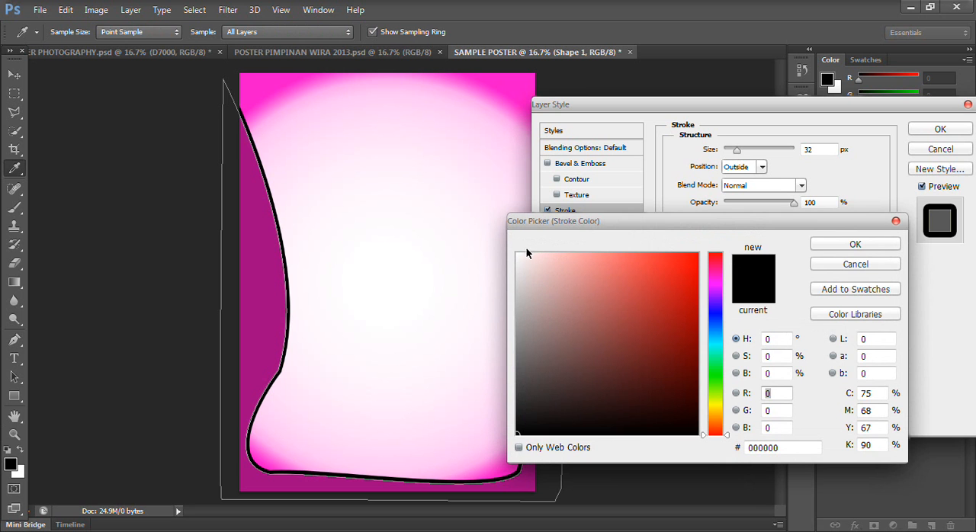
pyautogui.click(500, 252)
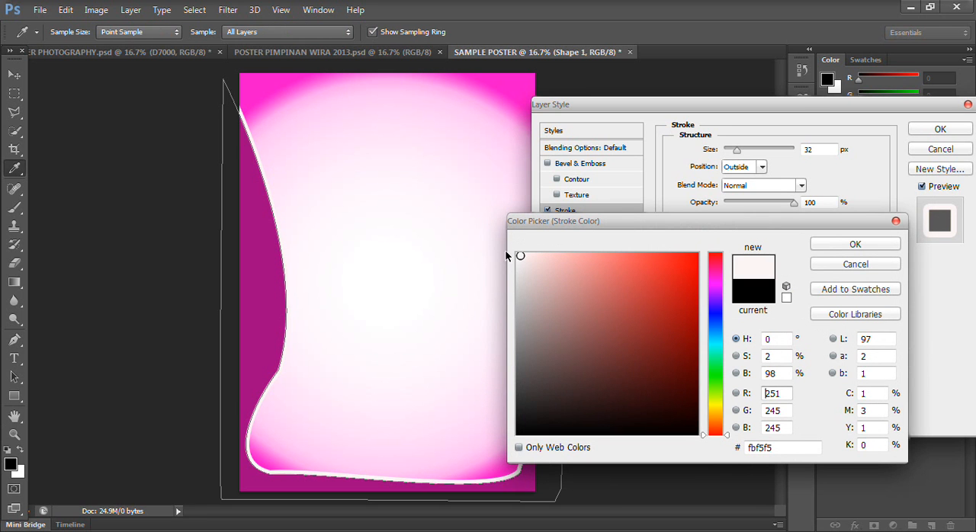
pyautogui.click(854, 243)
pyautogui.click(937, 129)
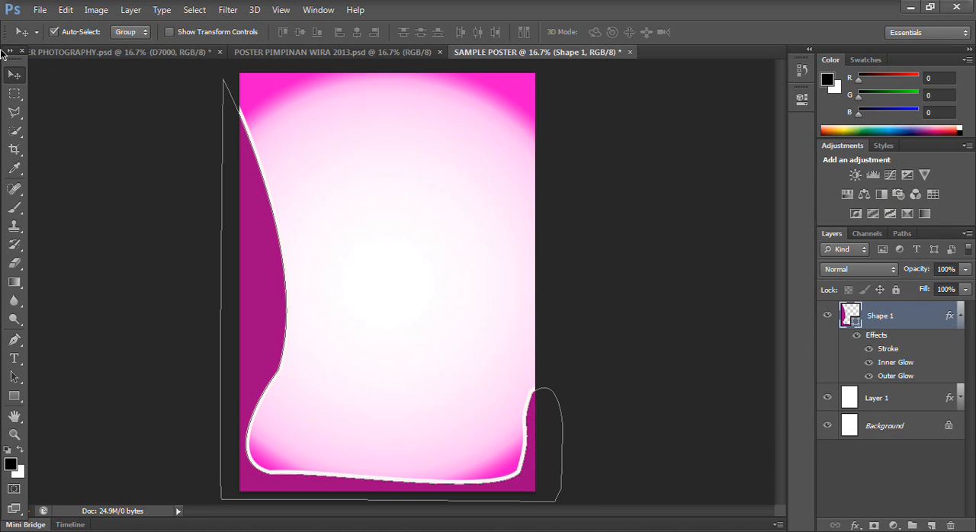
pyautogui.click(958, 315)
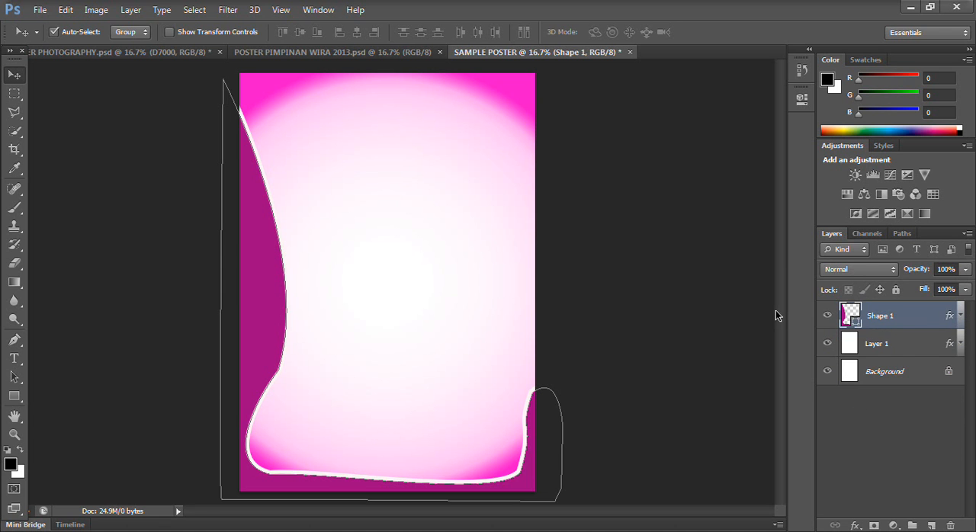
# - Examine the layouts of the photography and PIMPINAN WIRA 2013 posters for reference, and return to SAMPLE POSTER
pyautogui.click(357, 51)
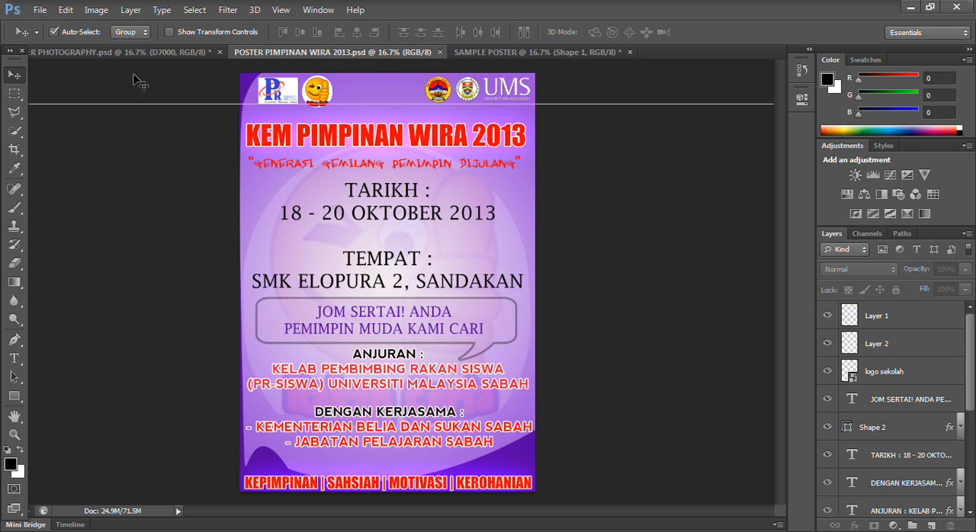
pyautogui.click(118, 53)
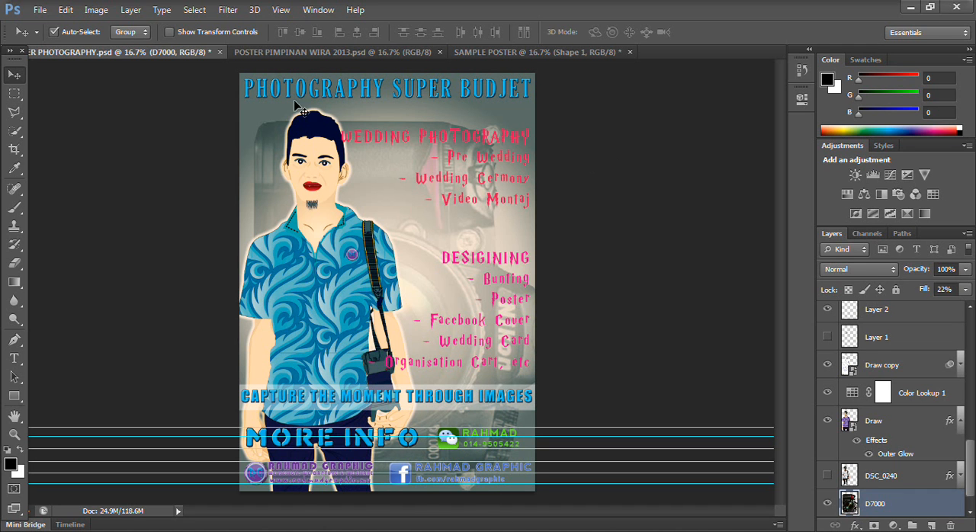
pyautogui.click(302, 55)
pyautogui.click(141, 51)
pyautogui.click(496, 52)
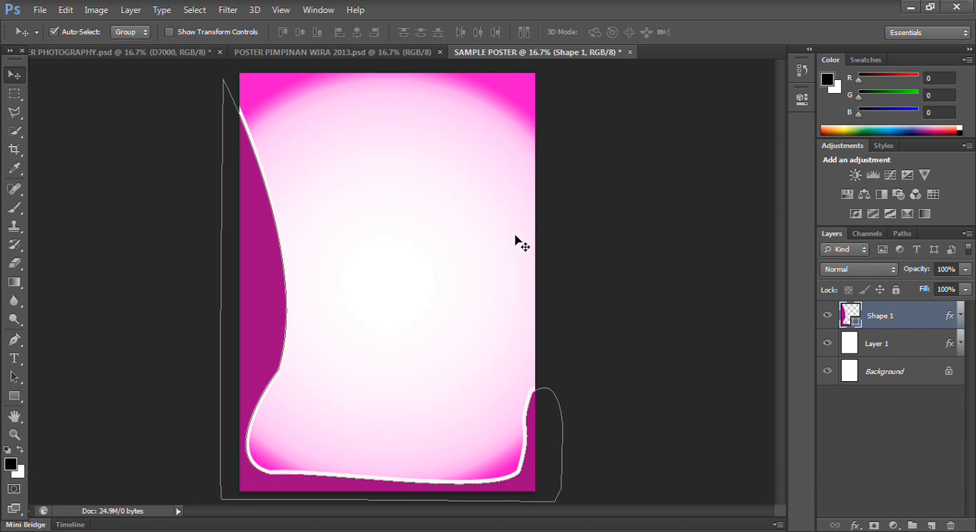
# - Add the title text "CONTOH POSTER" near the top of the poster in 12 pt nevis
pyautogui.click(9, 361)
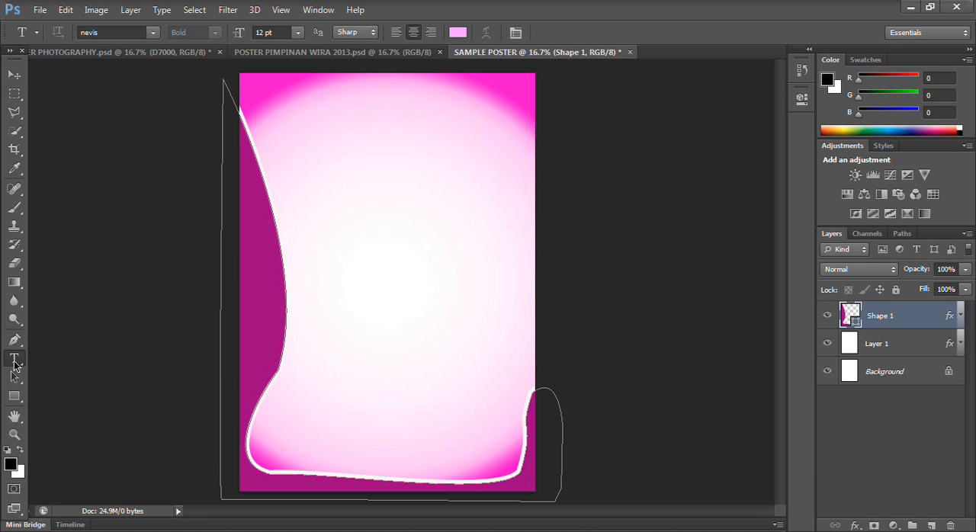
pyautogui.click(308, 119)
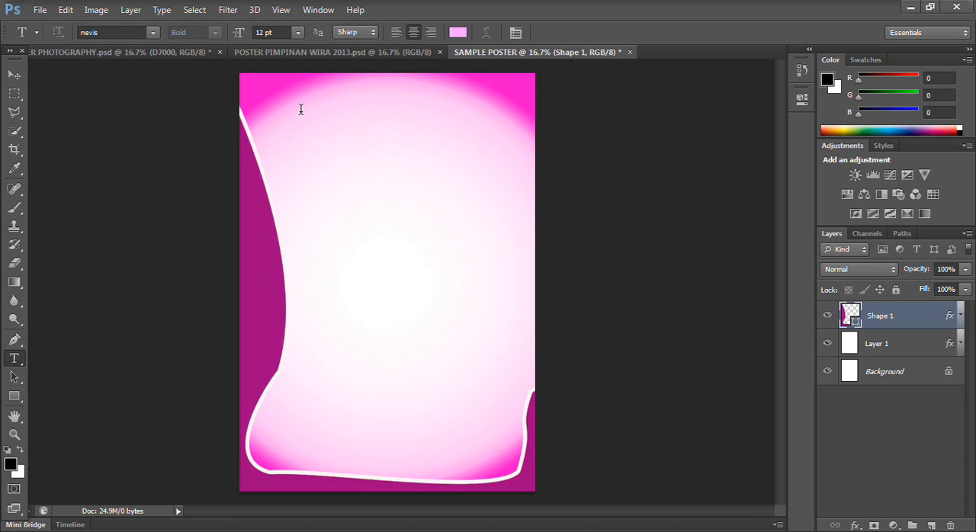
pyautogui.click(308, 119)
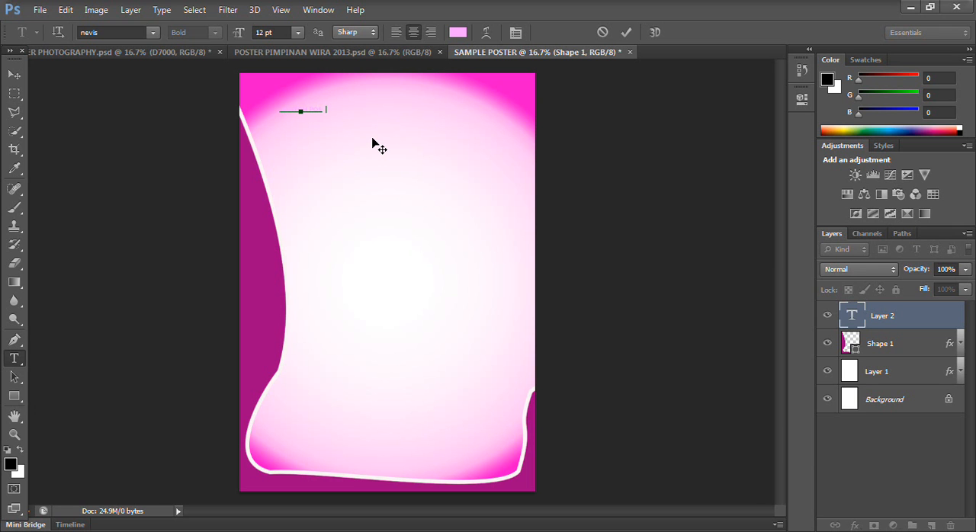
pyautogui.click(15, 75)
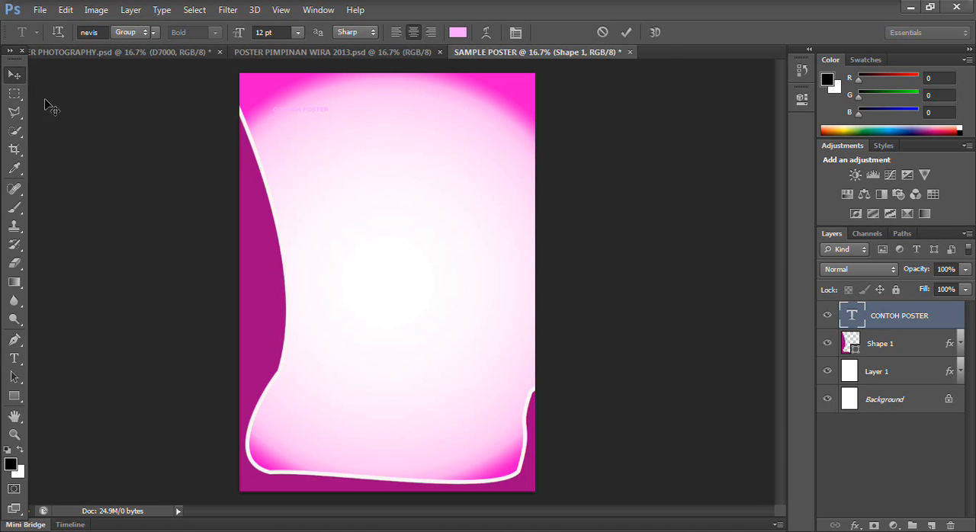
# - Scale the title text to about 411% so it spans most of the poster's width
pyautogui.hotkey('ctrl', 't')
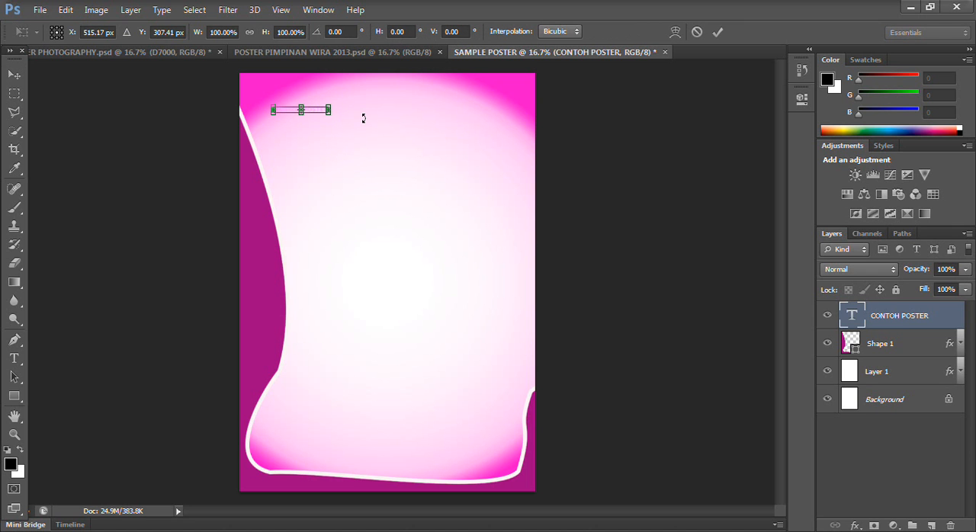
pyautogui.moveTo(333, 115); pyautogui.dragTo(492, 226)
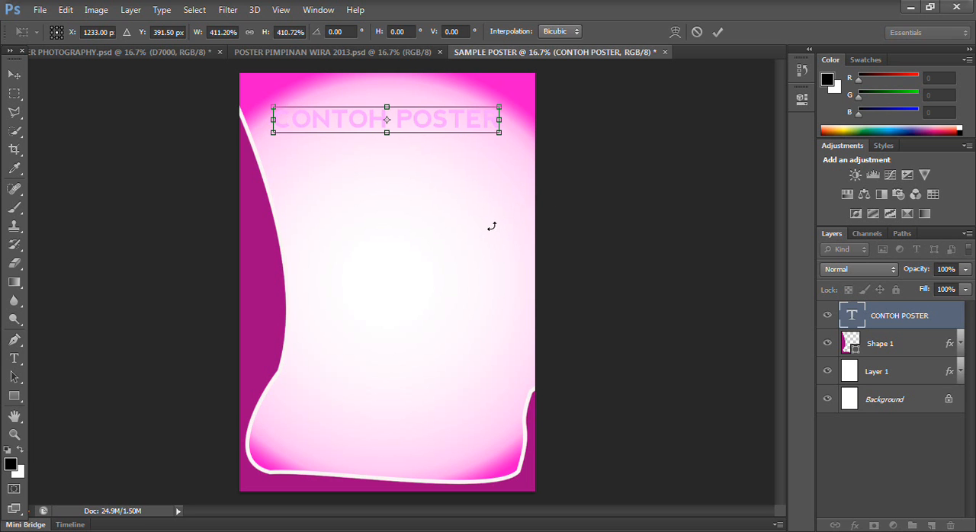
pyautogui.press('Return')
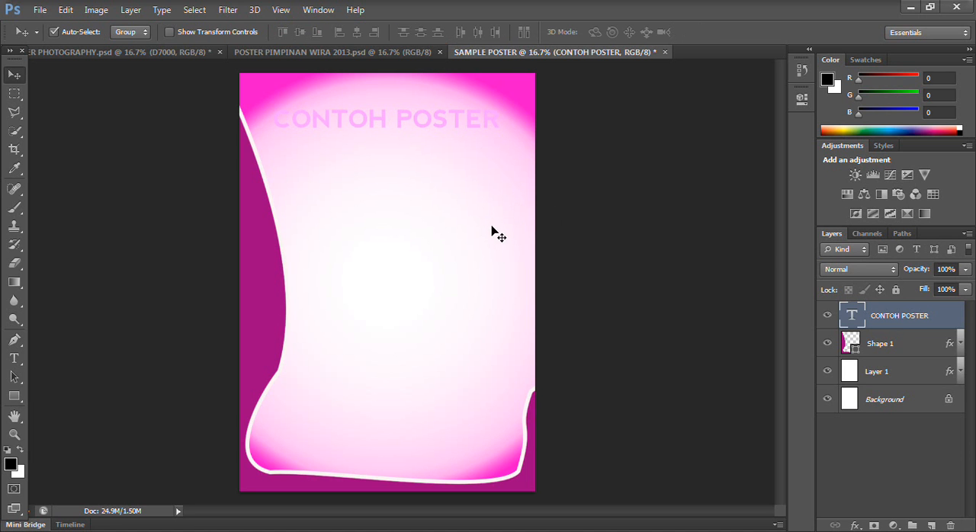
# - Recolor the "CONTOH POSTER" title text to bright yellow dcfc07
pyautogui.doubleClick(852, 314)
pyautogui.click(457, 32)
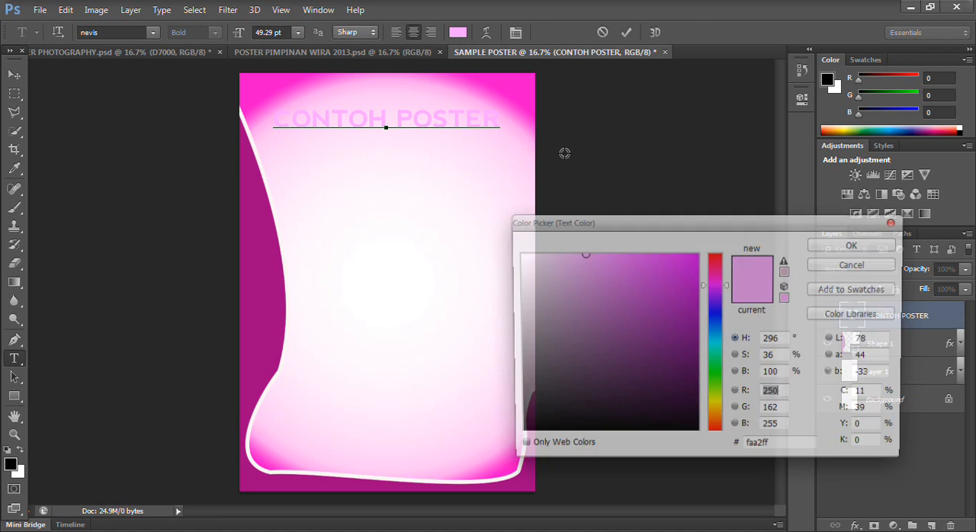
pyautogui.click(718, 400)
pyautogui.click(695, 255)
pyautogui.click(693, 268)
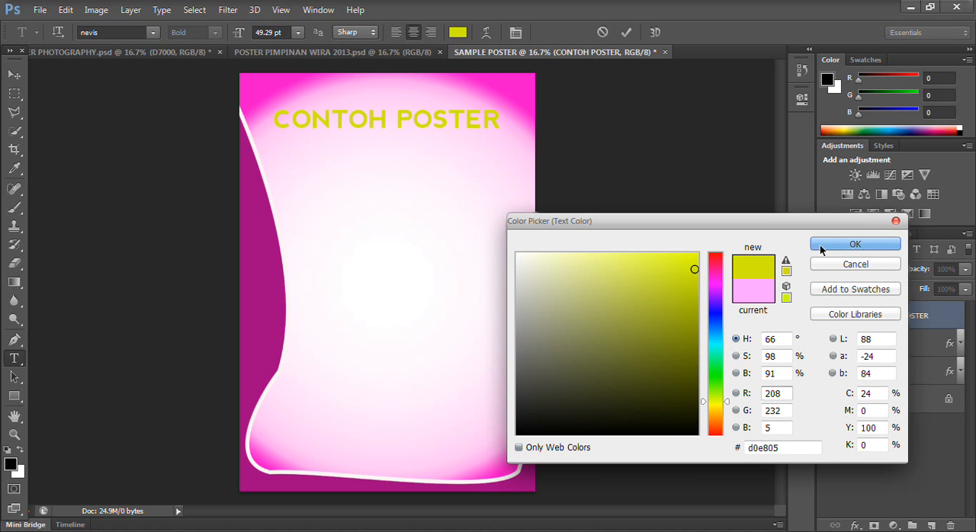
pyautogui.click(708, 256)
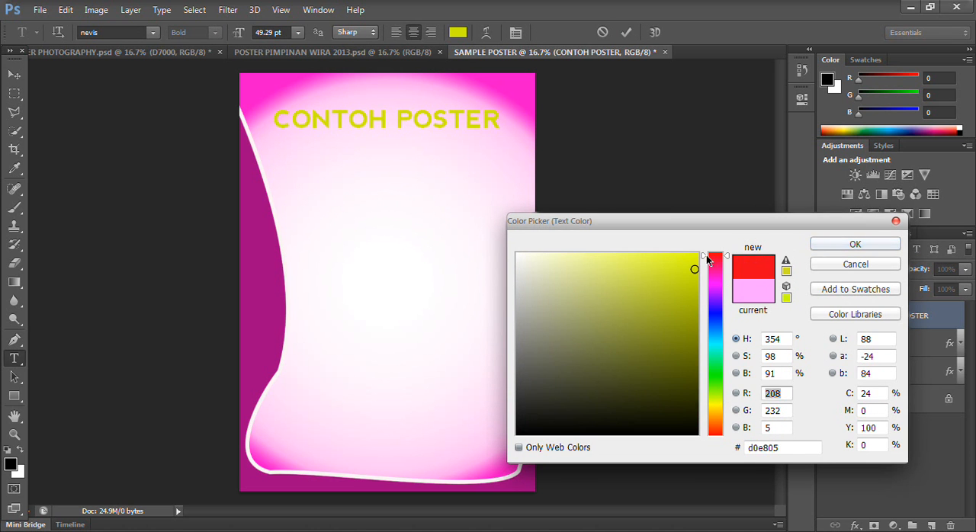
pyautogui.click(715, 400)
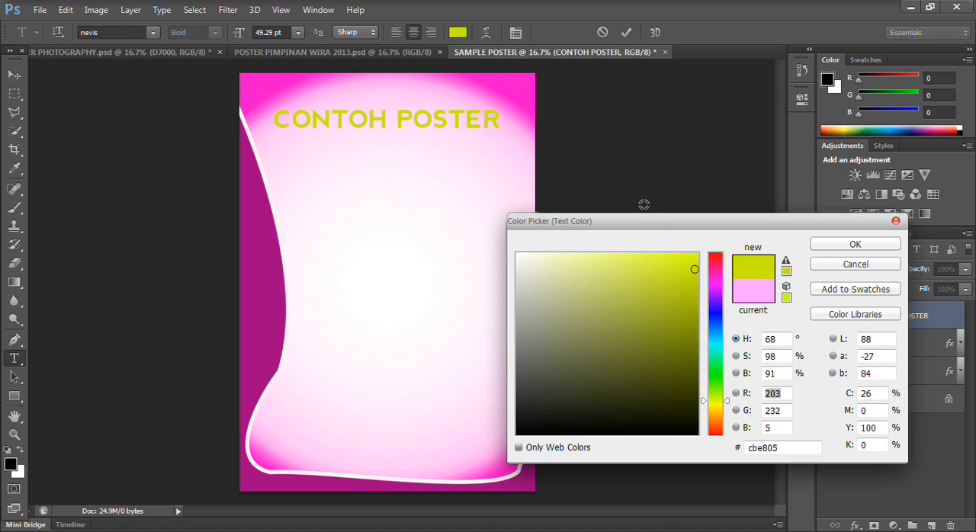
pyautogui.moveTo(679, 253); pyautogui.dragTo(702, 250)
pyautogui.click(855, 244)
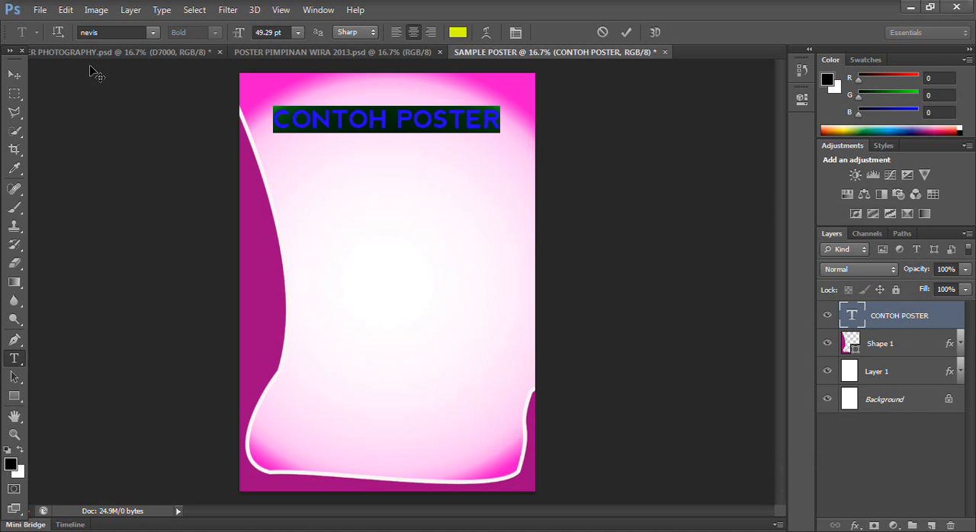
pyautogui.click(17, 76)
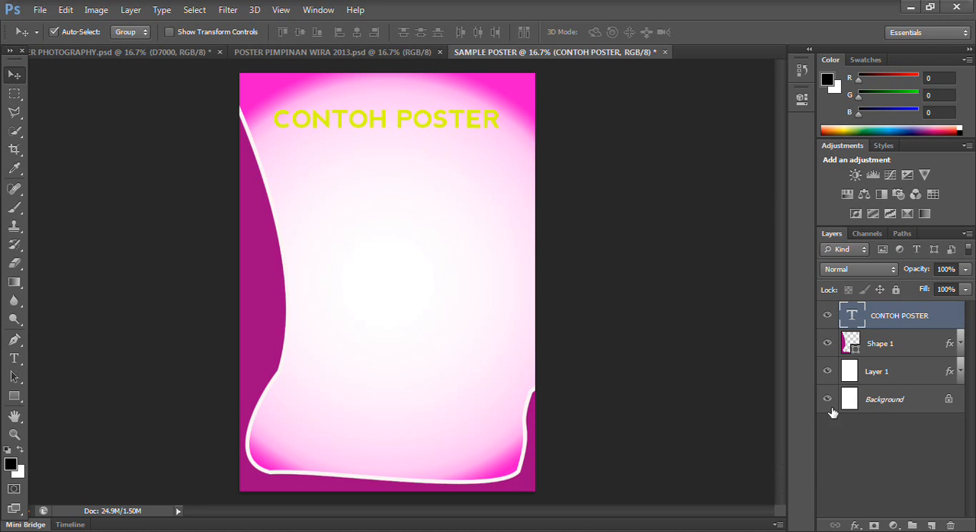
# - Apply an 18 px black outside Stroke effect to the title text layer
pyautogui.click(854, 525)
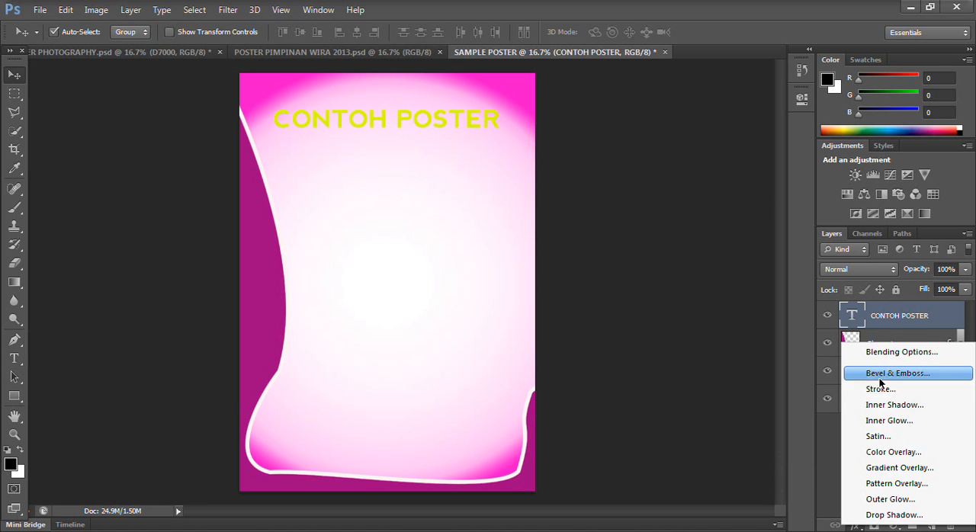
pyautogui.click(881, 389)
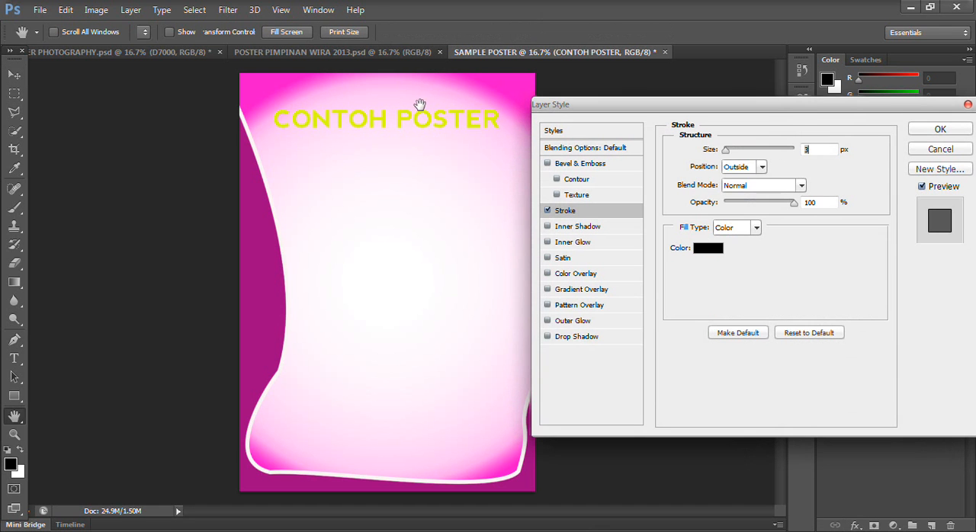
pyautogui.moveTo(724, 155); pyautogui.dragTo(733, 155)
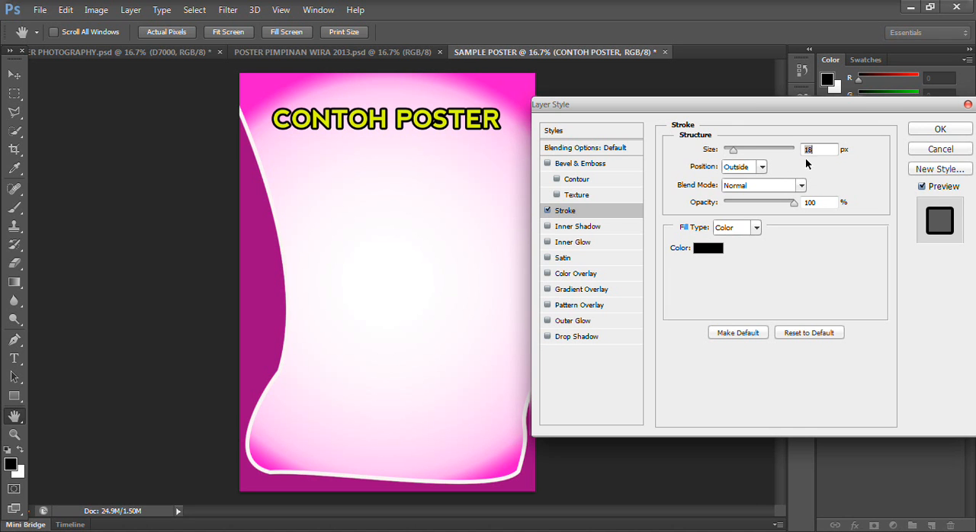
pyautogui.click(940, 129)
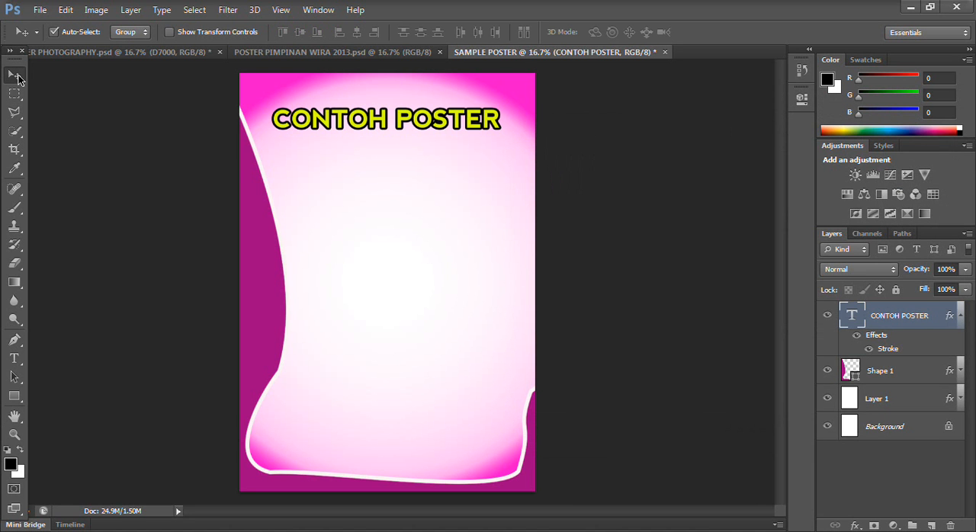
# - Scale the title text to about 108%
pyautogui.hotkey('ctrl', 't')
pyautogui.moveTo(504, 137); pyautogui.dragTo(521, 150)
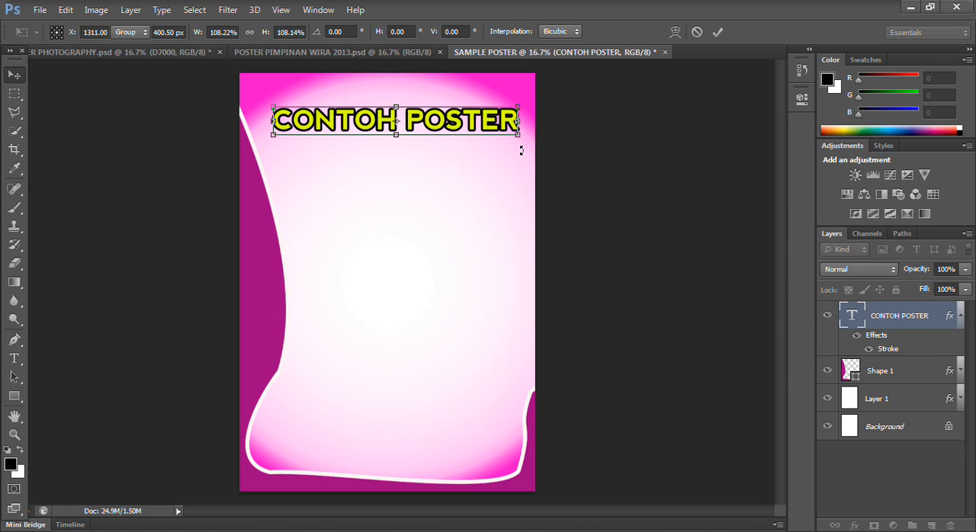
pyautogui.press('Return')
# - Nudge the title down and left to center it across the poster, and collapse its effects list
pyautogui.hotkey('shift', 'Down')
pyautogui.hotkey('shift', 'Down')
pyautogui.hotkey('shift', 'Down')
pyautogui.hotkey('shift', 'Down')
pyautogui.hotkey('shift', 'Down')
pyautogui.press('Left')
pyautogui.press('Left')
pyautogui.press('Left')
pyautogui.press('Left')
pyautogui.press('Left')
pyautogui.press('Left')
pyautogui.press('Left')
pyautogui.press('Left')
pyautogui.press('Left')
pyautogui.press('Left')
pyautogui.press('Down')
pyautogui.press('Down')
pyautogui.press('Down')
pyautogui.press('Down')
pyautogui.press('Down')
pyautogui.press('Down')
pyautogui.press('Down')
pyautogui.press('Down')
pyautogui.press('Down')
pyautogui.press('Down')
pyautogui.press('Left')
pyautogui.press('Left')
pyautogui.press('Left')
pyautogui.press('Left')
pyautogui.press('Left')
pyautogui.press('Left')
pyautogui.press('Left')
pyautogui.press('Left')
pyautogui.press('Left')
pyautogui.press('Left')
pyautogui.press('Left')
pyautogui.press('Left')
pyautogui.press('Left')
pyautogui.press('Left')
pyautogui.press('Left')
pyautogui.press('Left')
pyautogui.press('Left')
pyautogui.press('Left')
pyautogui.press('Left')
pyautogui.press('Left')
pyautogui.press('Left')
pyautogui.press('Left')
pyautogui.press('Left')
pyautogui.press('Left')
pyautogui.press('Left')
pyautogui.press('Left')
pyautogui.press('Left')
pyautogui.press('Left')
pyautogui.press('Left')
pyautogui.press('Left')
pyautogui.press('Left')
pyautogui.press('Left')
pyautogui.press('Left')
pyautogui.press('Left')
pyautogui.press('Left')
pyautogui.press('Left')
pyautogui.press('Left')
pyautogui.press('Left')
pyautogui.press('Left')
pyautogui.press('Left')
pyautogui.press('Down')
pyautogui.press('Down')
pyautogui.press('Down')
pyautogui.press('Down')
pyautogui.press('Down')
pyautogui.press('Down')
pyautogui.press('Down')
pyautogui.press('Down')
pyautogui.press('Down')
pyautogui.press('Down')
pyautogui.press('Down')
pyautogui.press('Down')
pyautogui.press('Up')
pyautogui.press('Up')
pyautogui.press('Up')
pyautogui.press('Up')
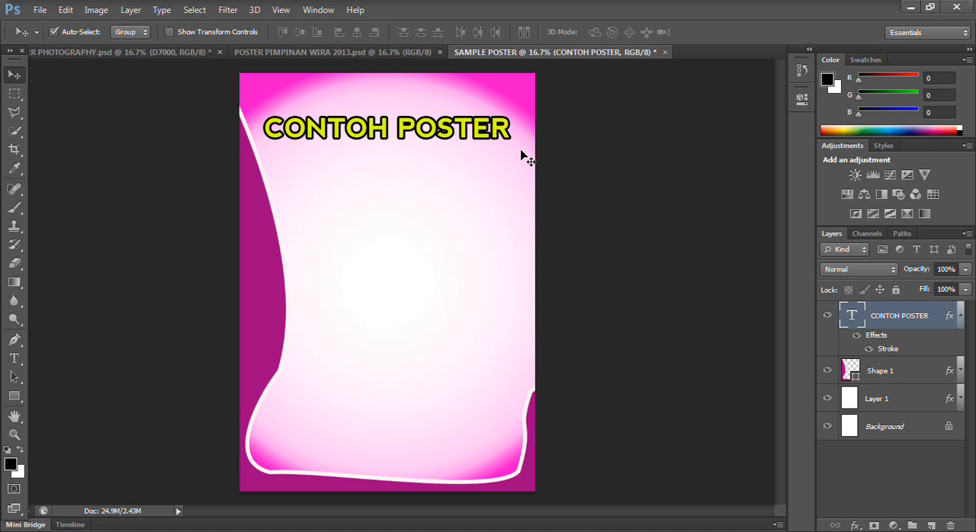
pyautogui.click(961, 317)
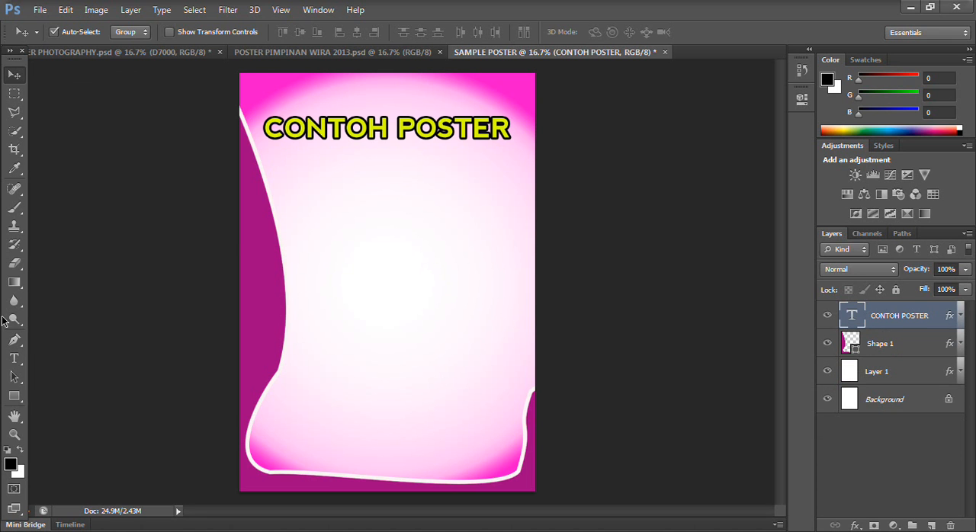
# - Add the tagline "Marilah Buat Poster Guna Photoshop", in quotation marks, below the title in 12 pt nevis
pyautogui.click(14, 358)
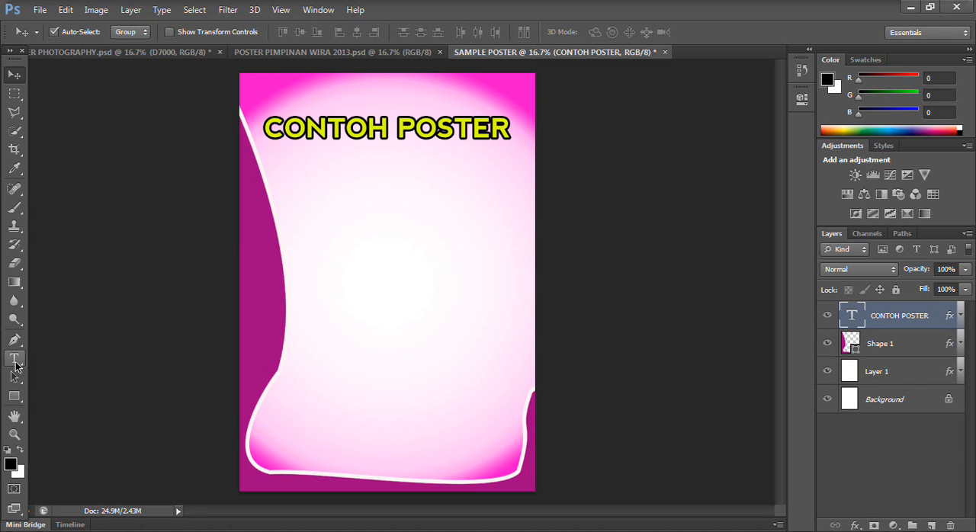
pyautogui.click(321, 156)
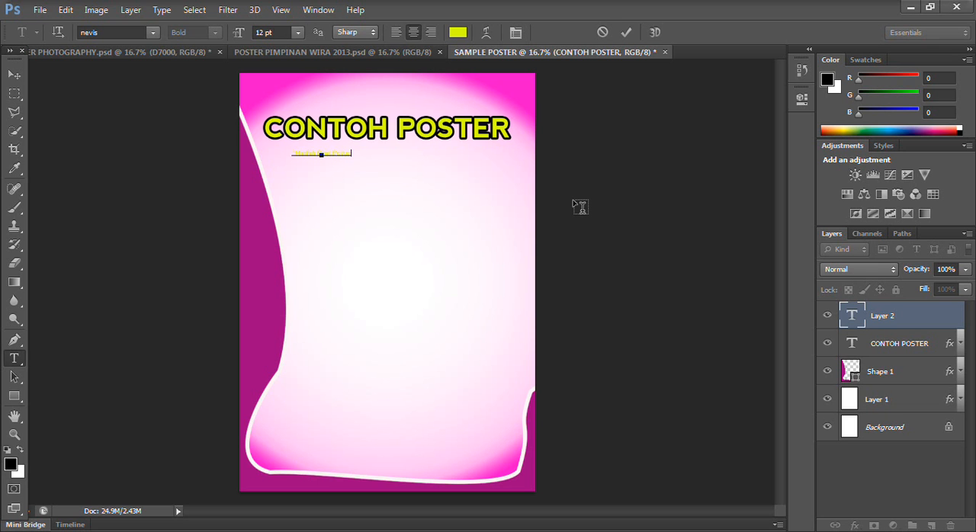
pyautogui.write('Guna Photoshop')
pyautogui.click(12, 70)
# - Enlarge the tagline to about 22.75 pt and move the title's Stroke effect settings onto it as a copy
pyautogui.hotkey('ctrl', 't')
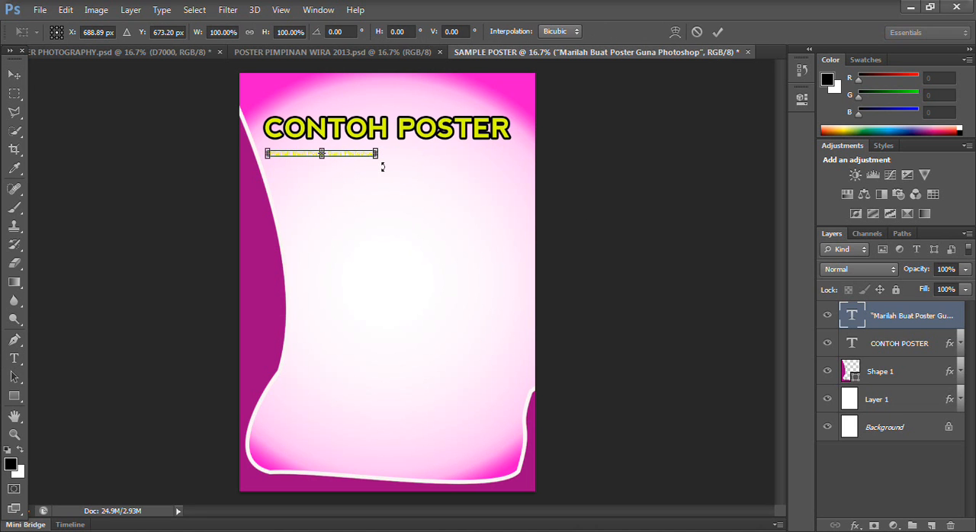
pyautogui.moveTo(376, 155); pyautogui.dragTo(470, 226)
pyautogui.press('Return')
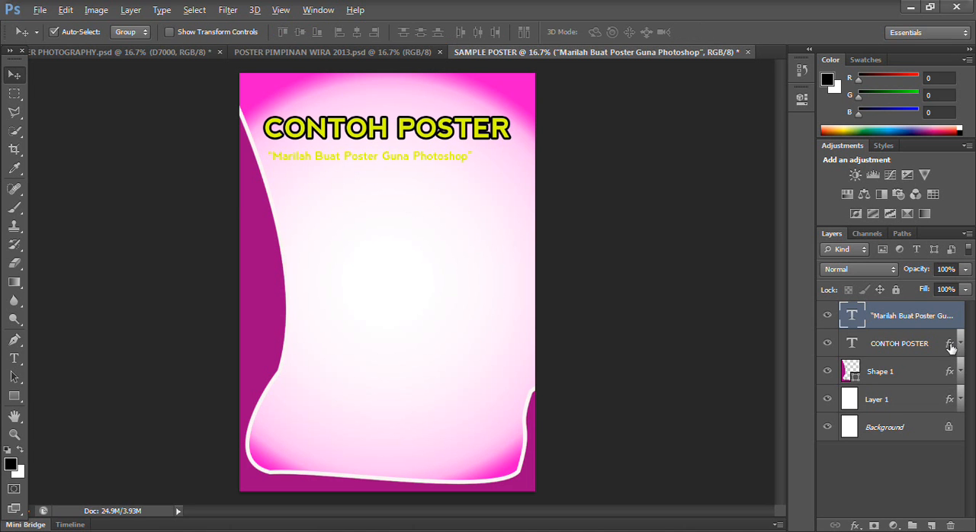
pyautogui.moveTo(950, 347); pyautogui.dragTo(942, 313)
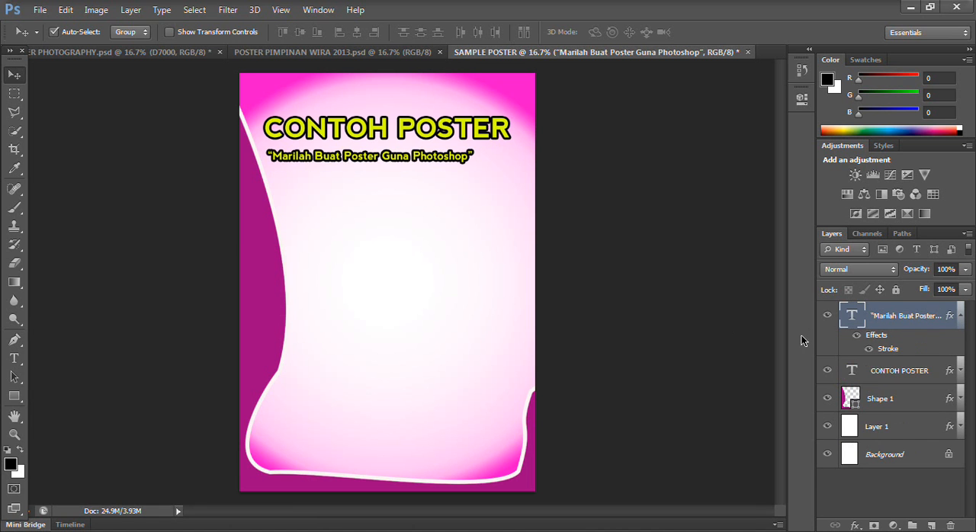
pyautogui.click(959, 317)
# - Nudge the tagline right and slightly up so it sits centered close beneath the title
pyautogui.hotkey('shift', 'Right')
pyautogui.hotkey('shift', 'Right')
pyautogui.hotkey('shift', 'Right')
pyautogui.hotkey('shift', 'Right')
pyautogui.hotkey('shift', 'Right')
pyautogui.hotkey('shift', 'Right')
pyautogui.hotkey('shift', 'Right')
pyautogui.hotkey('shift', 'Up')
pyautogui.hotkey('shift', 'Right')
pyautogui.hotkey('shift', 'Right')
pyautogui.hotkey('shift', 'Up')
pyautogui.hotkey('shift', 'Right')
pyautogui.hotkey('shift', 'Up')
pyautogui.hotkey('shift', 'Up')
pyautogui.hotkey('shift', 'Right')
pyautogui.hotkey('shift', 'Left')
pyautogui.hotkey('shift', 'Right')
pyautogui.hotkey('shift', 'Left')
pyautogui.hotkey('shift', 'Left')
pyautogui.hotkey('shift', 'Down')
pyautogui.hotkey('shift', 'Left')
pyautogui.hotkey('shift', 'Left')
pyautogui.hotkey('shift', 'Right')
pyautogui.hotkey('shift', 'Right')
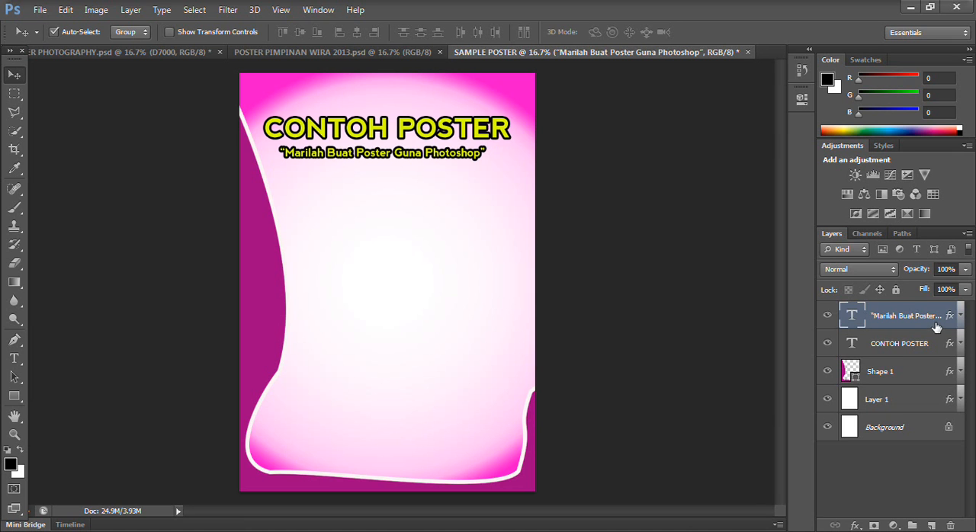
# - Recolor the tagline text to the lighter yellow e4fb46
pyautogui.doubleClick(852, 317)
pyautogui.click(457, 32)
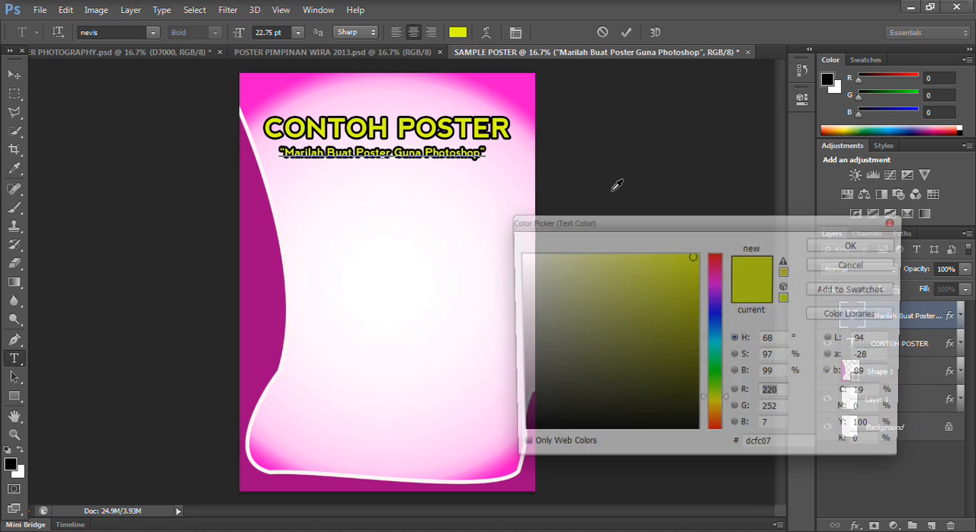
pyautogui.click(646, 258)
pyautogui.click(648, 256)
pyautogui.click(859, 244)
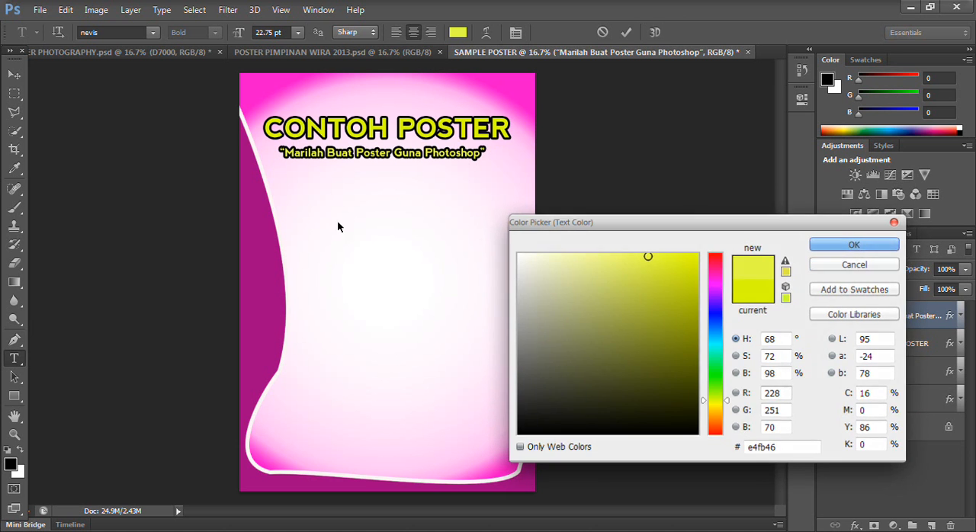
pyautogui.click(14, 74)
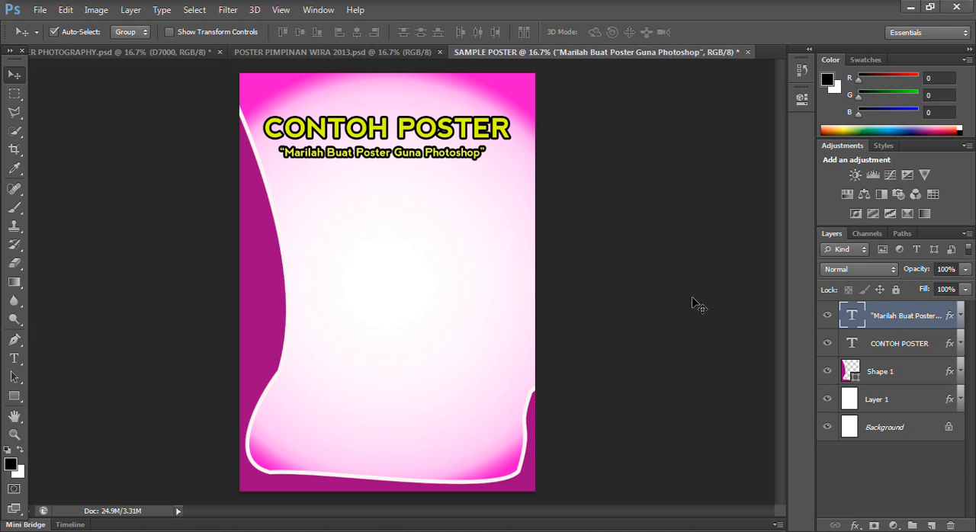
# - Copy the date and venue text block from POSTER PIMPINAN WIRA 2013 into SAMPLE POSTER and center it below the tagline
pyautogui.click(332, 55)
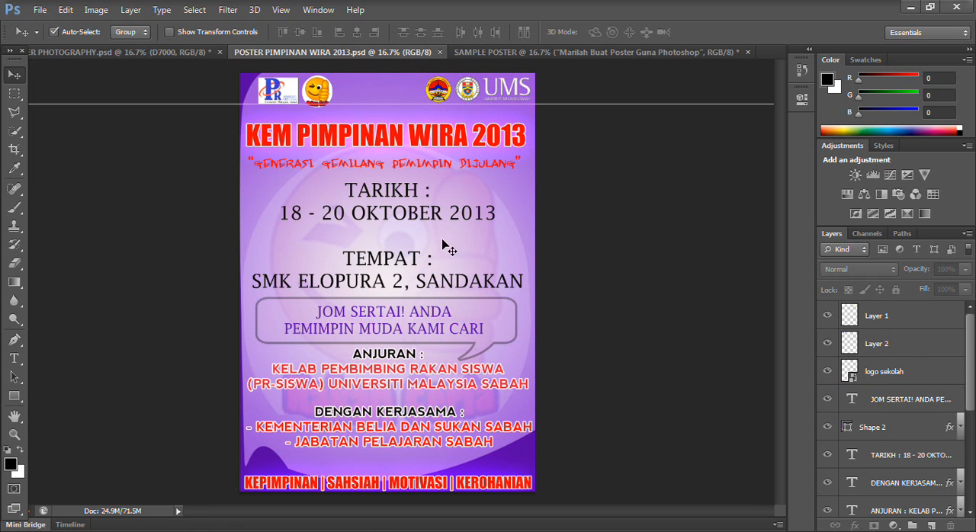
pyautogui.moveTo(398, 212); pyautogui.dragTo(416, 227)
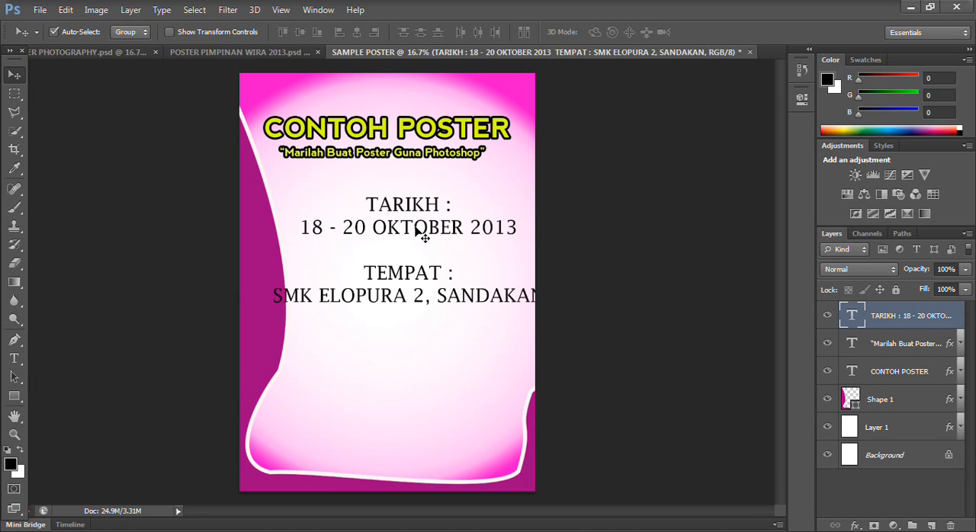
pyautogui.hotkey('shift', 'Left')
pyautogui.hotkey('shift', 'Left')
pyautogui.hotkey('shift', 'Left')
pyautogui.hotkey('shift', 'Left')
pyautogui.hotkey('shift', 'Left')
pyautogui.hotkey('shift', 'Left')
pyautogui.hotkey('shift', 'Left')
pyautogui.hotkey('shift', 'Left')
pyautogui.hotkey('shift', 'Left')
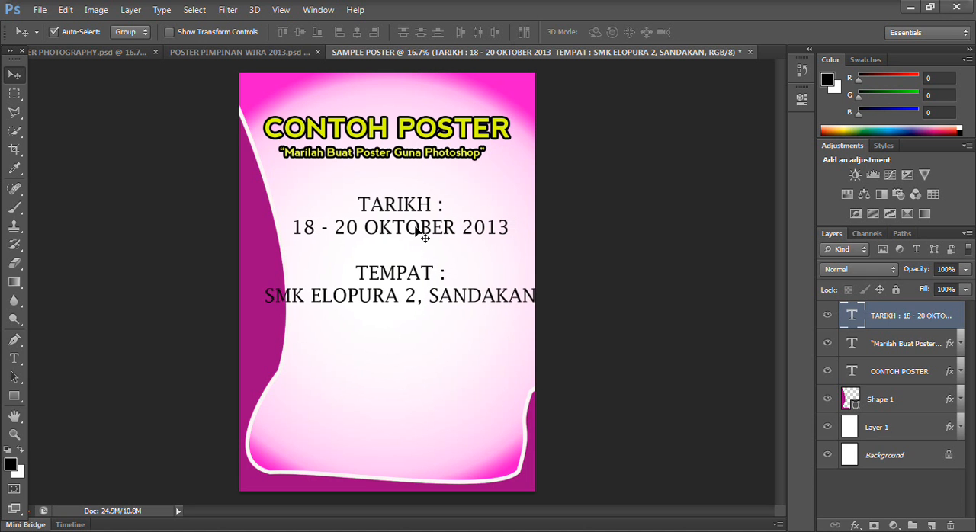
pyautogui.hotkey('shift', 'Left')
pyautogui.hotkey('shift', 'Left')
pyautogui.hotkey('shift', 'Left')
pyautogui.hotkey('shift', 'Left')
pyautogui.hotkey('shift', 'Left')
pyautogui.hotkey('shift', 'Up')
pyautogui.hotkey('shift', 'Up')
pyautogui.hotkey('shift', 'Up')
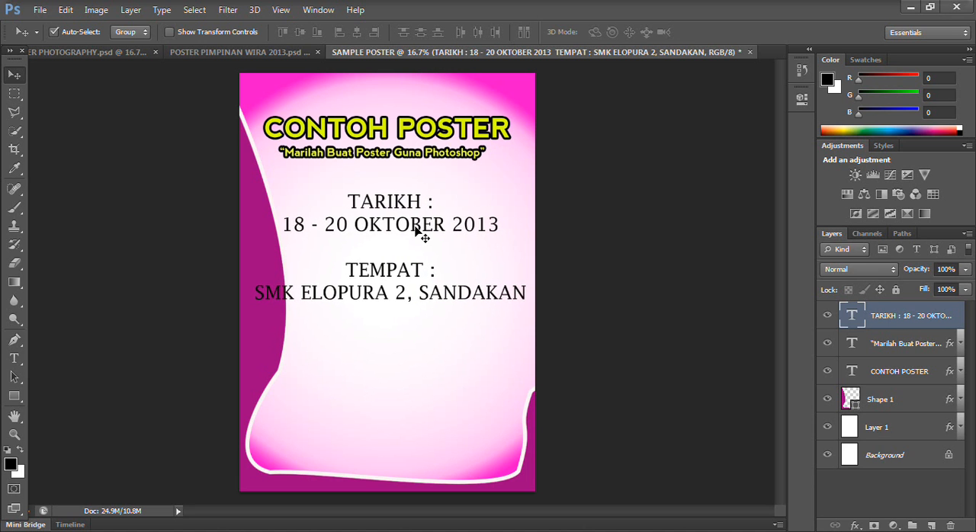
pyautogui.hotkey('shift', 'Up')
pyautogui.hotkey('shift', 'Up')
pyautogui.hotkey('shift', 'Left')
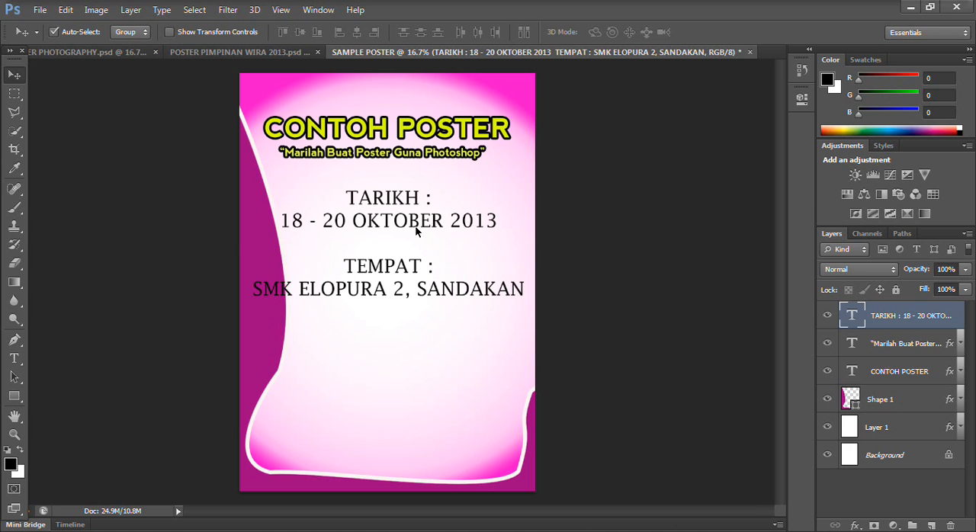
# - Replace the month in the copied date line with "MAC"
pyautogui.doubleClick(851, 315)
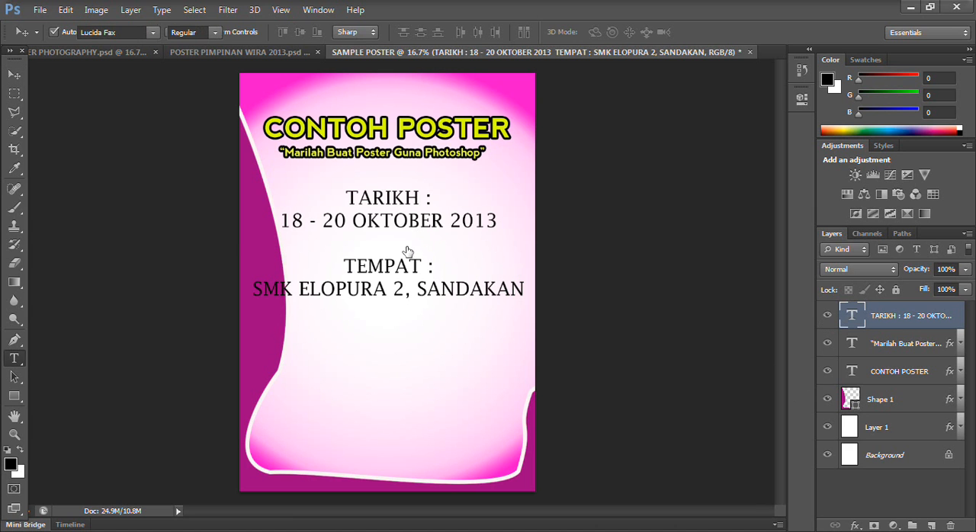
pyautogui.click(392, 227)
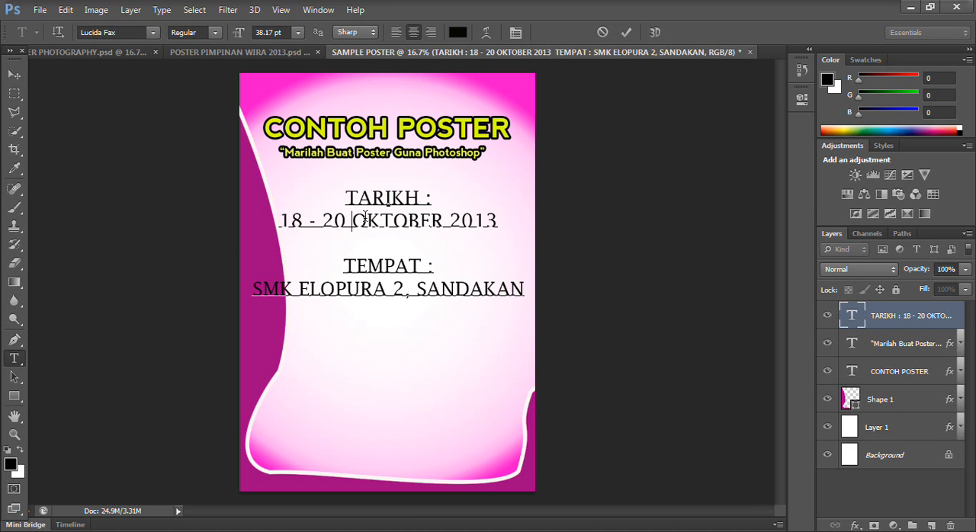
pyautogui.moveTo(360, 218); pyautogui.dragTo(441, 220)
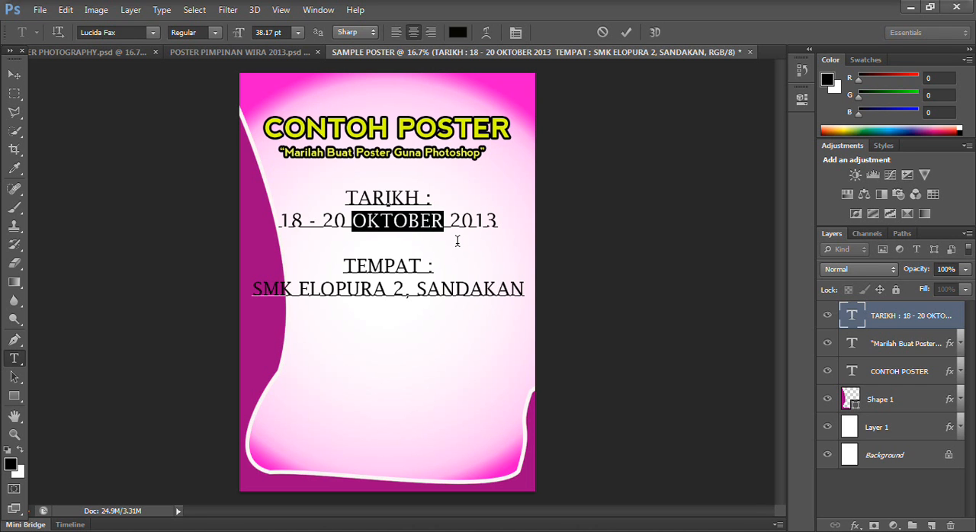
pyautogui.click(457, 241)
pyautogui.press('Right')
pyautogui.press('Right')
pyautogui.press('Right')
pyautogui.press('Right')
pyautogui.press('Right')
pyautogui.press('Right')
pyautogui.press('Right')
pyautogui.press('Right')
pyautogui.press('Right')
pyautogui.press('Right')
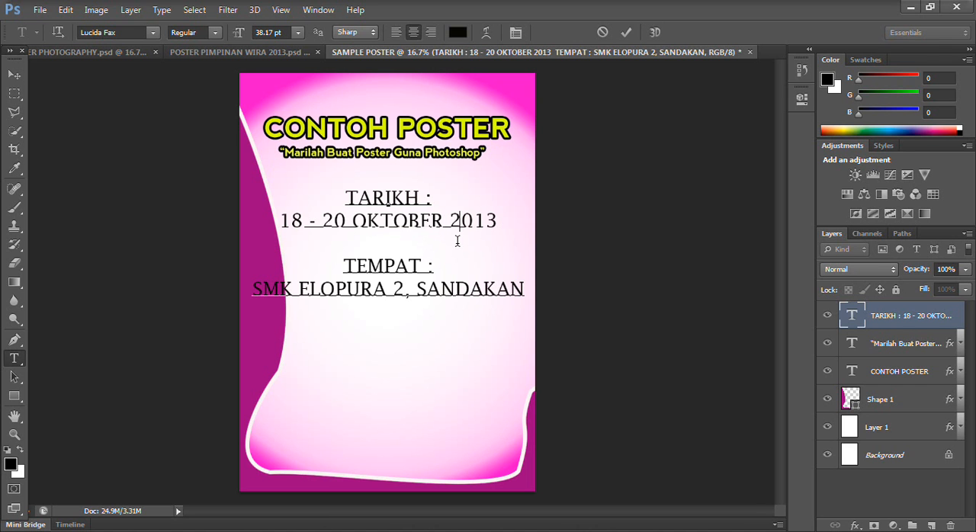
pyautogui.press('Left')
pyautogui.press('Left')
pyautogui.press('Left')
pyautogui.press('Left')
pyautogui.press('Right')
pyautogui.press('Left')
pyautogui.press('Left')
pyautogui.press('Left')
pyautogui.press('Left')
pyautogui.press('Left')
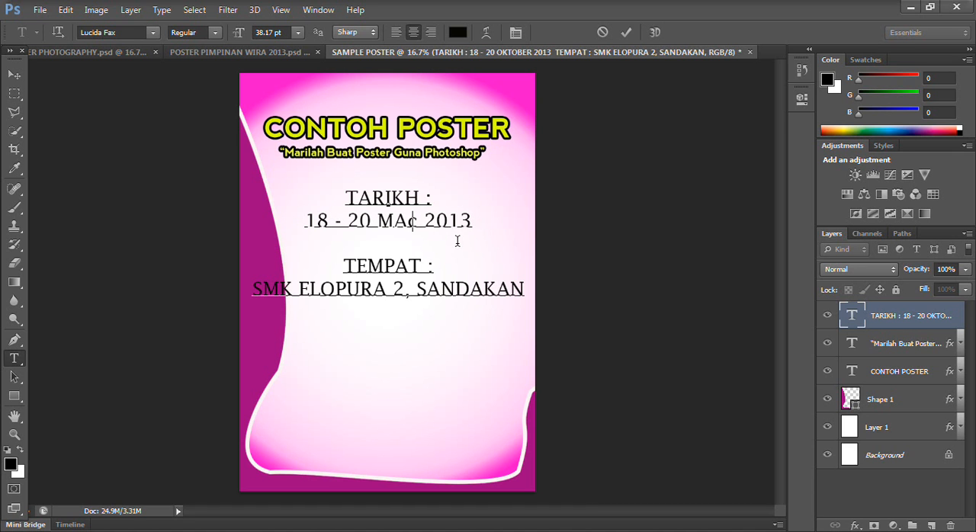
pyautogui.press('BackSpace')
pyautogui.write('C')
# - Change the year in the date line to 2014
pyautogui.press('Right')
pyautogui.press('Right')
pyautogui.press('Right')
pyautogui.press('Right')
pyautogui.press('Right')
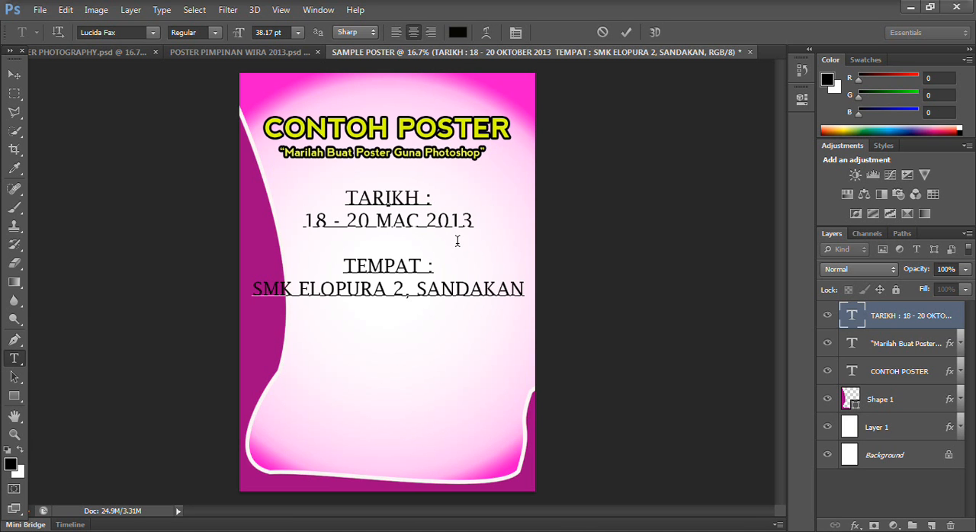
pyautogui.press('BackSpace')
pyautogui.write('4')
# - Replace the venue line in the date and venue text block with "ALAM MAYA, YOUTUBE"
pyautogui.moveTo(253, 288); pyautogui.dragTo(540, 280)
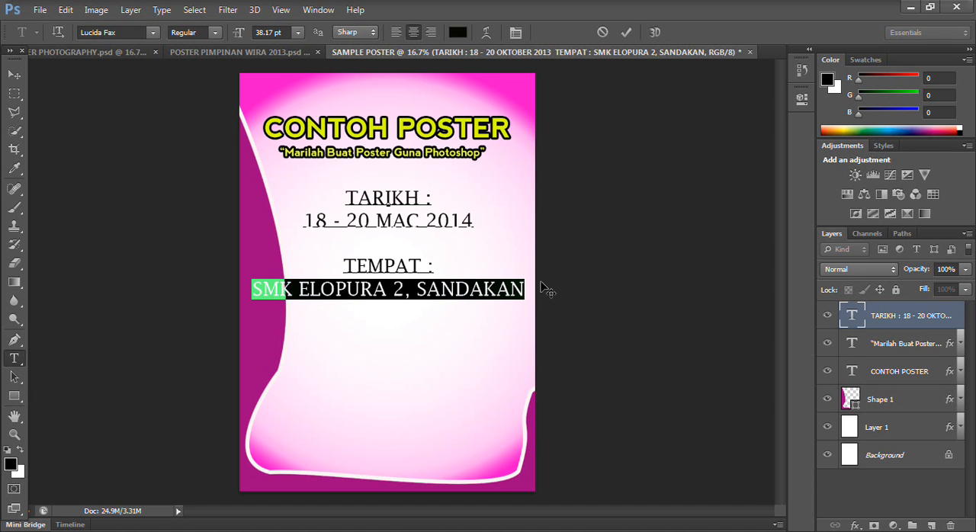
pyautogui.write('a')
pyautogui.press('BackSpace')
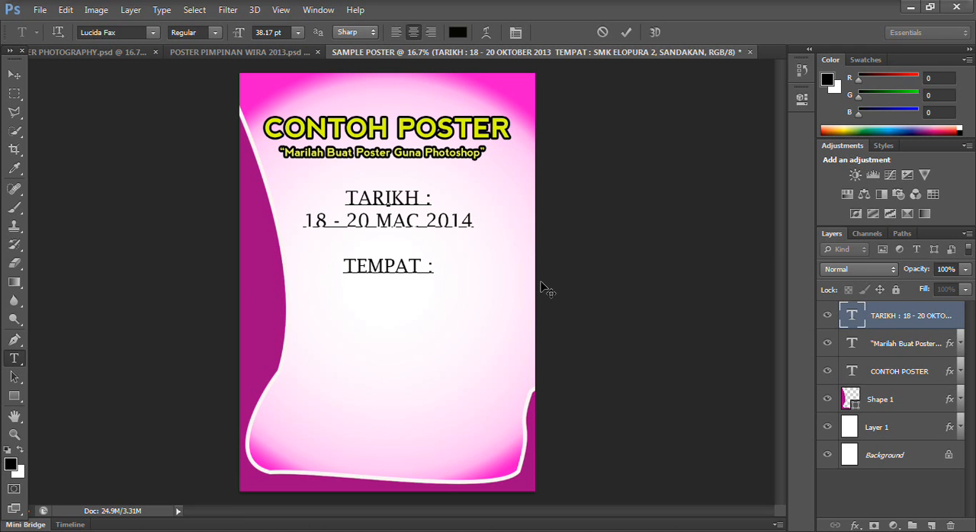
pyautogui.write('ALAM ')
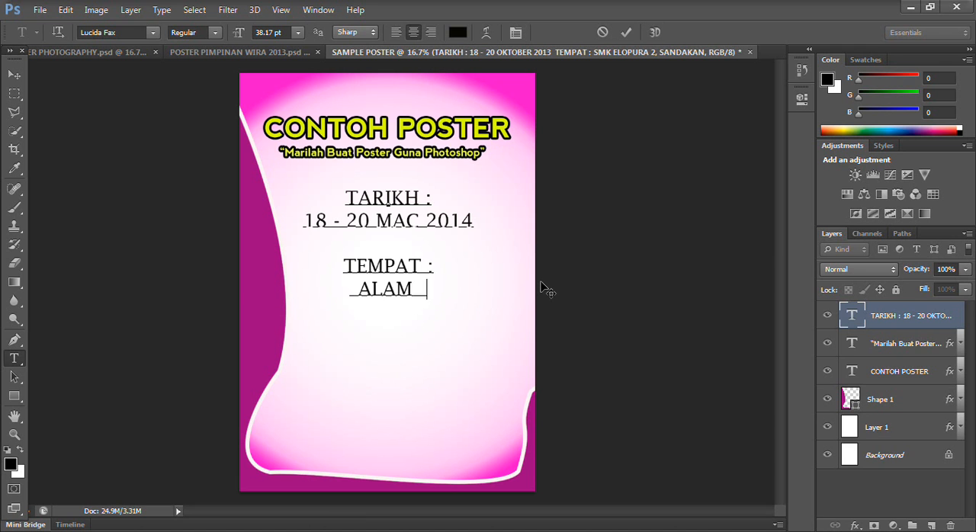
pyautogui.write('MAYA,')
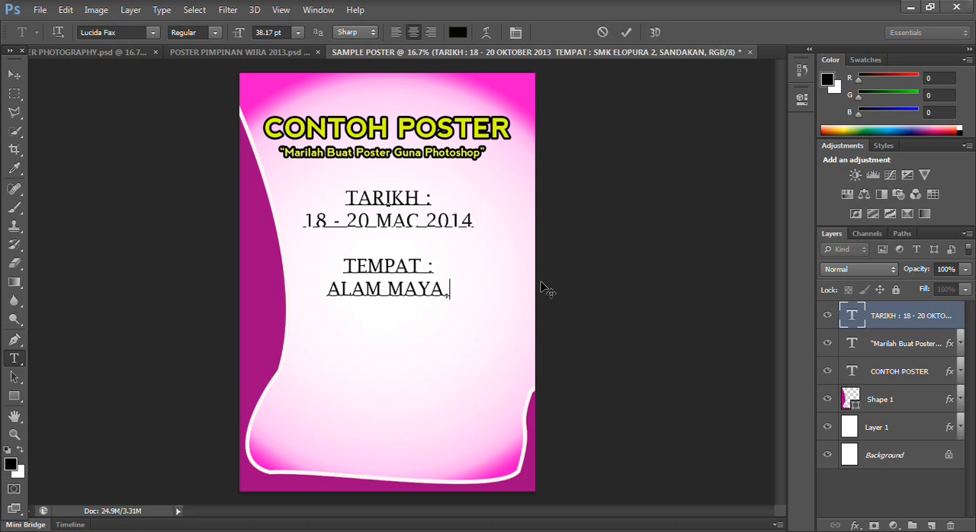
pyautogui.write(' YOTUBE')
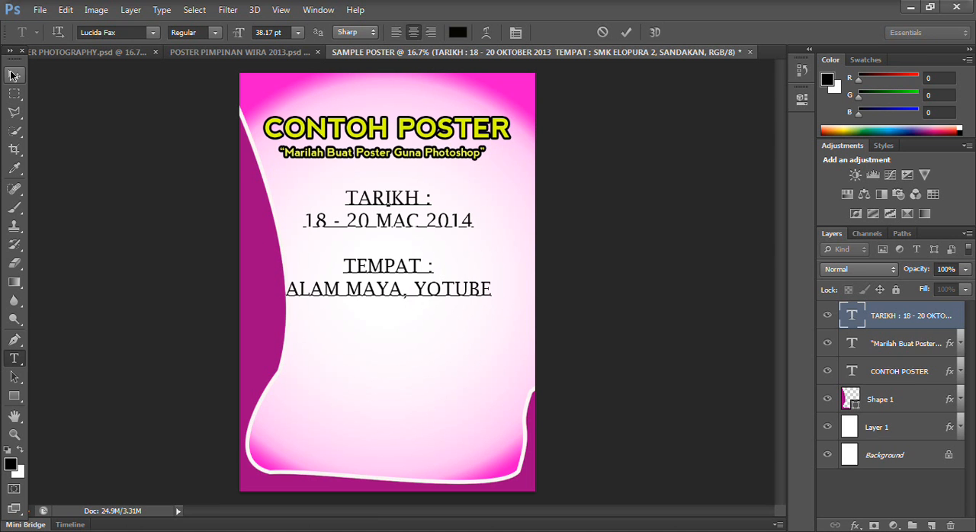
pyautogui.click(442, 290)
pyautogui.write('U')
pyautogui.click(14, 75)
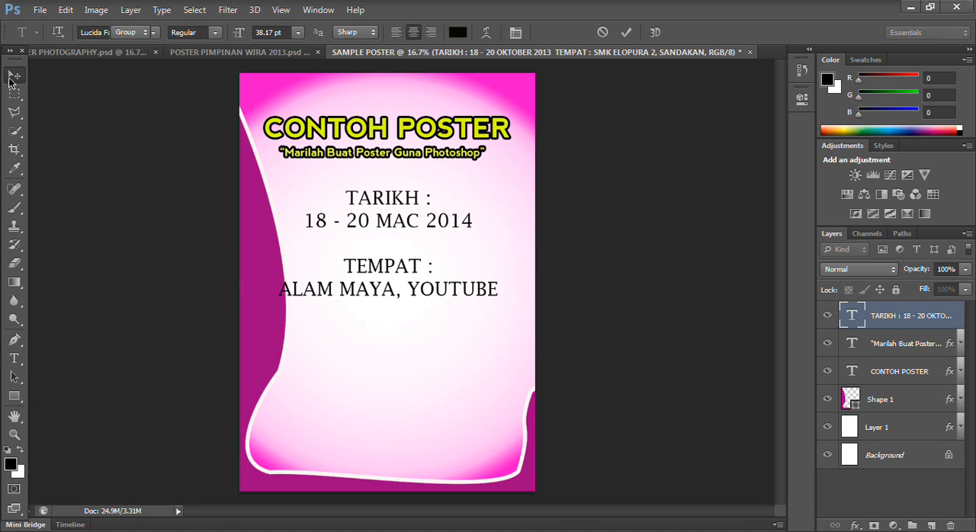
# - Nudge the date and venue text block into a centered position below the tagline
pyautogui.press('Down')
pyautogui.press('Down')
pyautogui.press('Down')
pyautogui.press('Down')
pyautogui.press('Down')
pyautogui.press('Down')
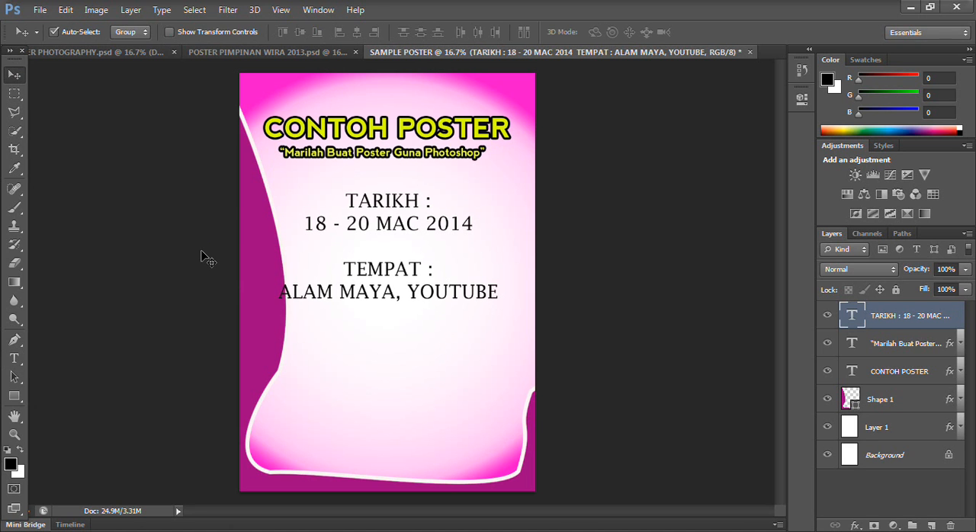
pyautogui.press('Up')
pyautogui.press('Up')
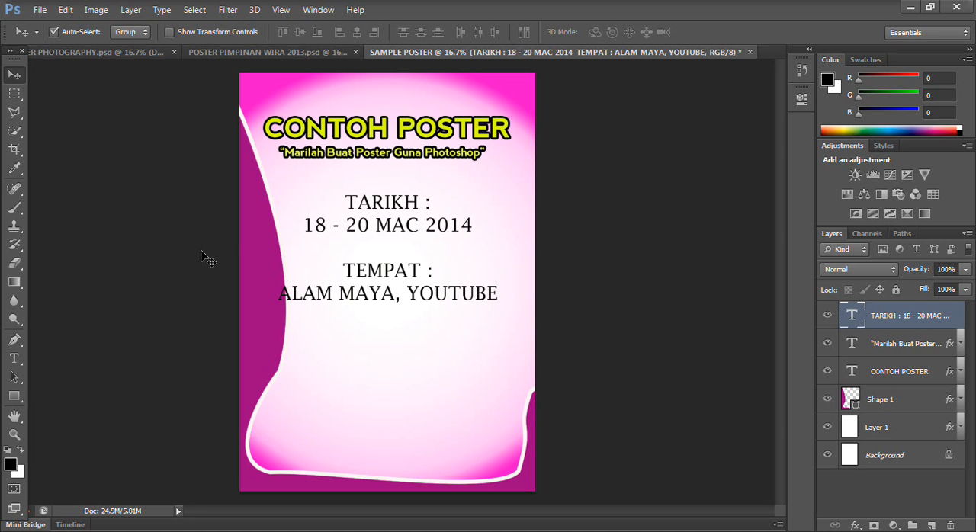
pyautogui.press('Up')
pyautogui.press('Left')
pyautogui.press('Right')
pyautogui.press('Right')
pyautogui.press('Right')
pyautogui.press('Right')
pyautogui.press('Up')
pyautogui.press('Right')
pyautogui.press('Right')
pyautogui.press('Right')
pyautogui.press('Right')
pyautogui.press('Right')
pyautogui.press('Right')
pyautogui.press('Right')
pyautogui.press('Right')
pyautogui.press('Up')
pyautogui.press('Right')
pyautogui.press('Right')
pyautogui.press('Right')
pyautogui.press('Up')
pyautogui.press('Right')
pyautogui.press('Right')
pyautogui.hotkey('shift', 'Left')
pyautogui.hotkey('shift', 'Left')
pyautogui.hotkey('shift', 'Up')
pyautogui.hotkey('shift', 'Left')
pyautogui.hotkey('shift', 'Up')
pyautogui.hotkey('shift', 'Left')
pyautogui.hotkey('shift', 'Left')
pyautogui.hotkey('shift', 'Left')
pyautogui.hotkey('shift', 'Left')
pyautogui.hotkey('shift', 'Left')
pyautogui.hotkey('shift', 'Left')
pyautogui.hotkey('shift', 'Left')
pyautogui.hotkey('shift', 'Left')
pyautogui.hotkey('shift', 'Left')
pyautogui.hotkey('shift', 'Left')
pyautogui.hotkey('shift', 'Left')
pyautogui.hotkey('shift', 'Down')
pyautogui.hotkey('shift', 'Right')
pyautogui.hotkey('shift', 'Right')
pyautogui.hotkey('shift', 'Down')
pyautogui.hotkey('shift', 'Right')
pyautogui.hotkey('shift', 'Right')
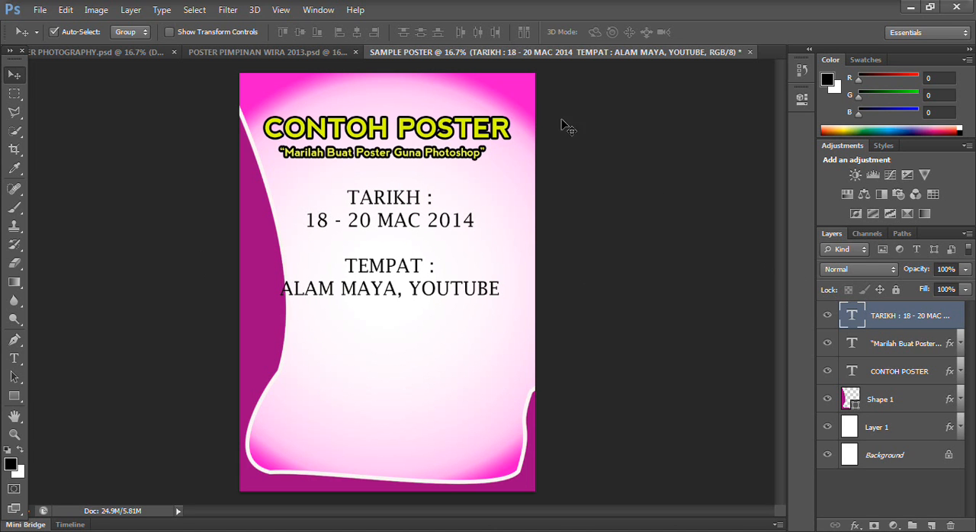
# - Open RAHMAD WATERMARK.png in Photoshop and copy its logo into SAMPLE POSTER, placing it along the poster's lower edge
pyautogui.moveTo(308, 2)
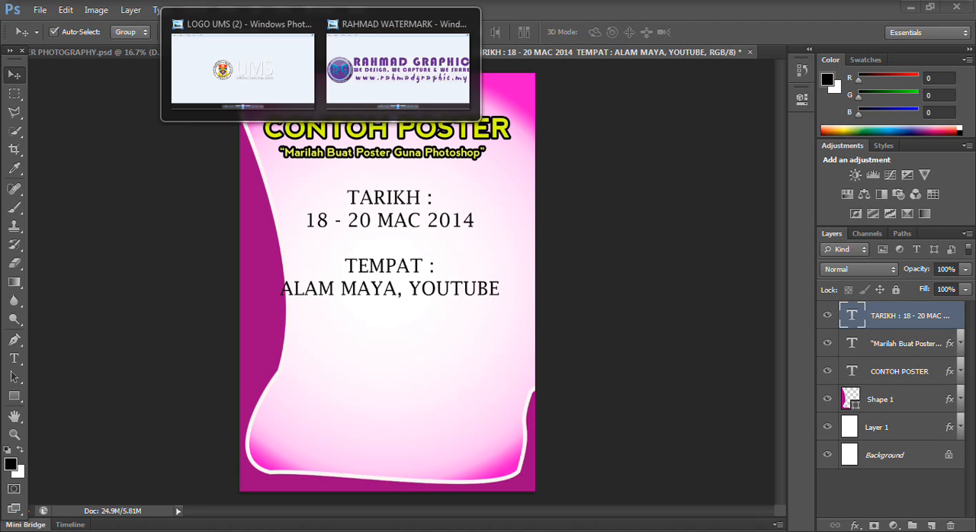
pyautogui.click(422, 67)
pyautogui.rightClick(493, 158)
pyautogui.moveTo(580, 168)
pyautogui.click(768, 199)
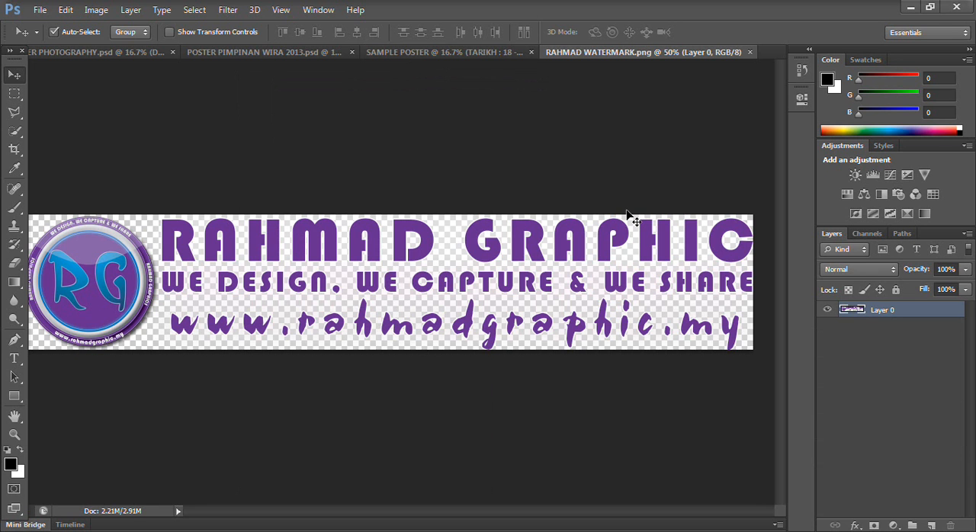
pyautogui.click(436, 52)
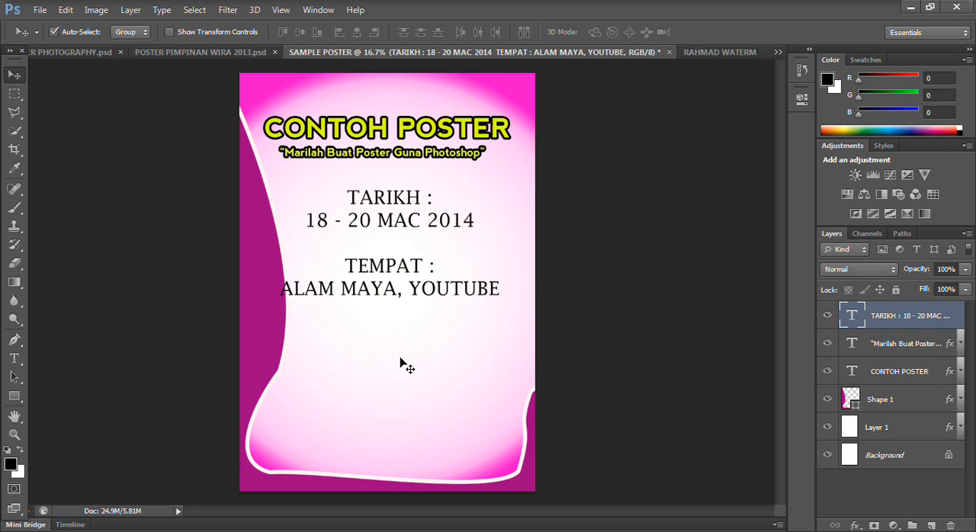
pyautogui.hotkey('ctrl', 'v')
pyautogui.moveTo(438, 300); pyautogui.dragTo(404, 477)
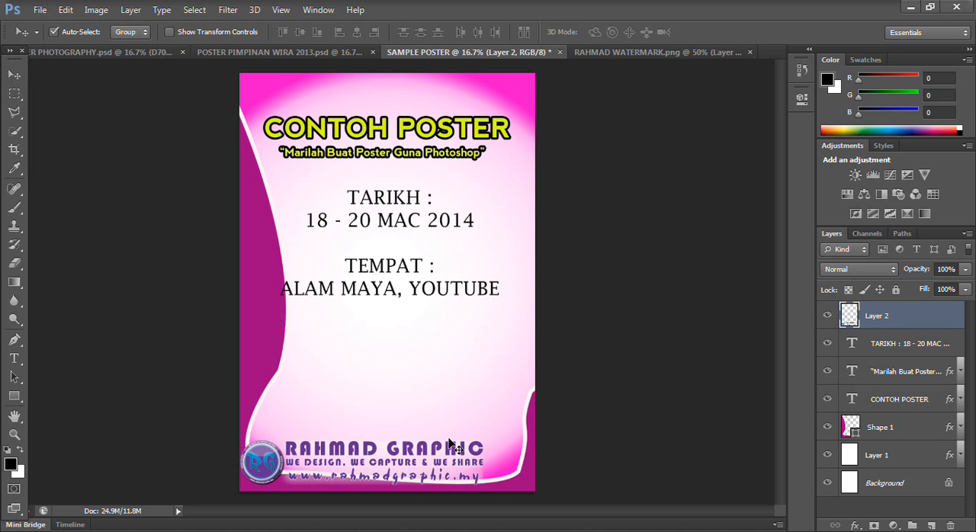
# - Scale the watermark logo proportionally to about 118% and nudge it to span the poster's lower edge
pyautogui.hotkey('ctrl', 't')
pyautogui.moveTo(483, 440); pyautogui.dragTo(529, 429)
pyautogui.press('Return')
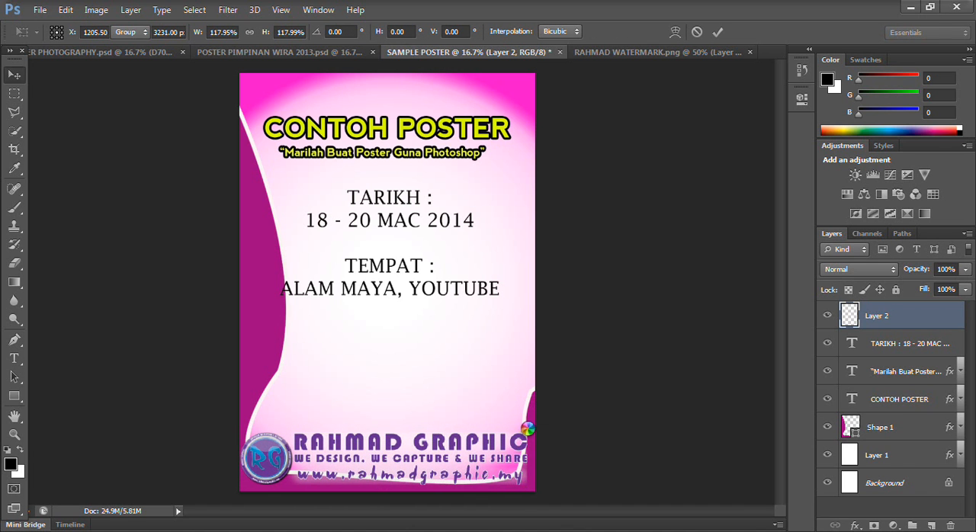
pyautogui.press('Right')
pyautogui.press('Right')
pyautogui.press('Right')
pyautogui.press('Right')
pyautogui.press('Right')
pyautogui.press('Right')
pyautogui.press('Down')
pyautogui.press('Down')
pyautogui.press('Up')
pyautogui.press('Left')
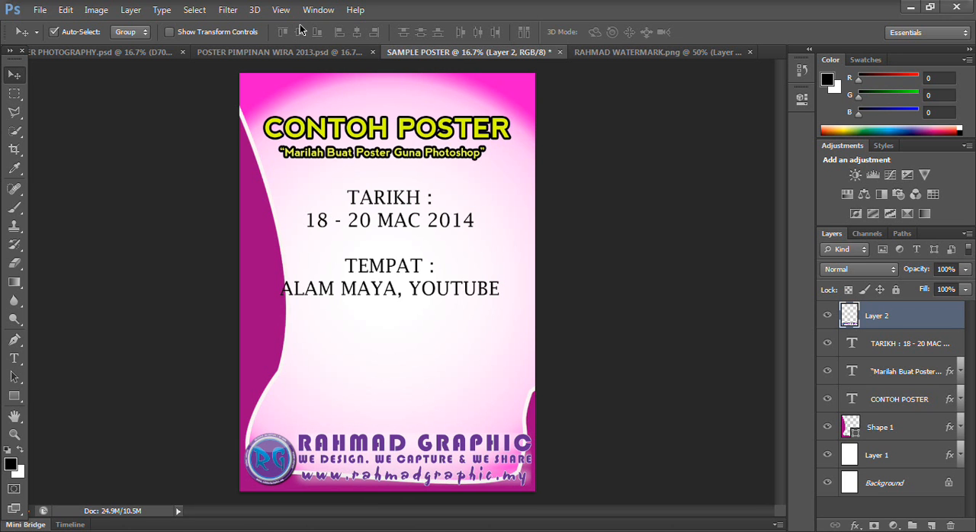
# - Scale the UMS logo in POSTER PIMPINAN WIRA 2013 proportionally to about 104%
pyautogui.click(350, 53)
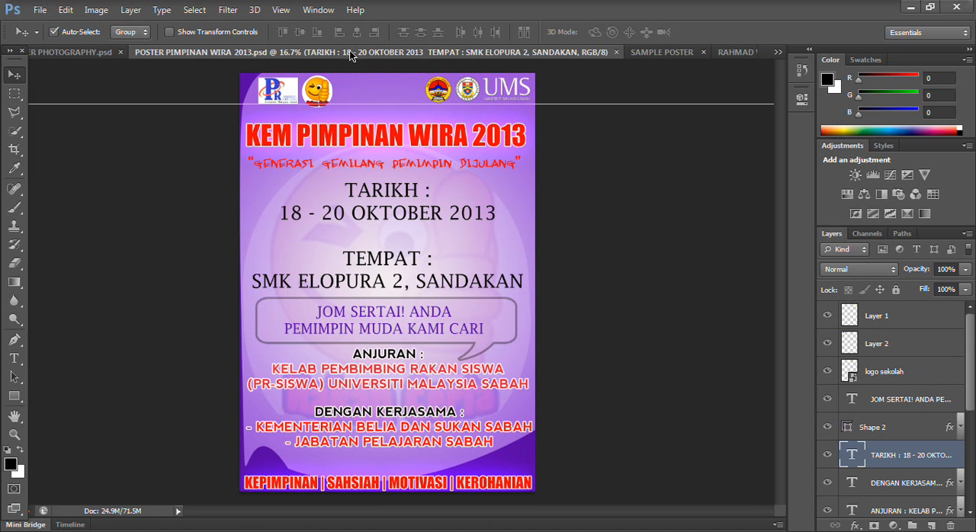
pyautogui.click(466, 90)
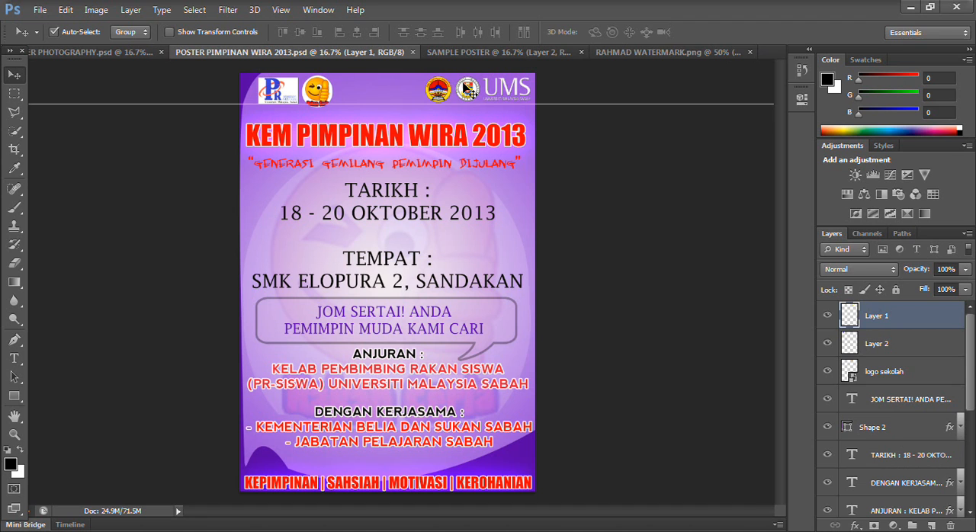
pyautogui.moveTo(467, 90); pyautogui.dragTo(157, 153)
pyautogui.hotkey('ctrl', 't')
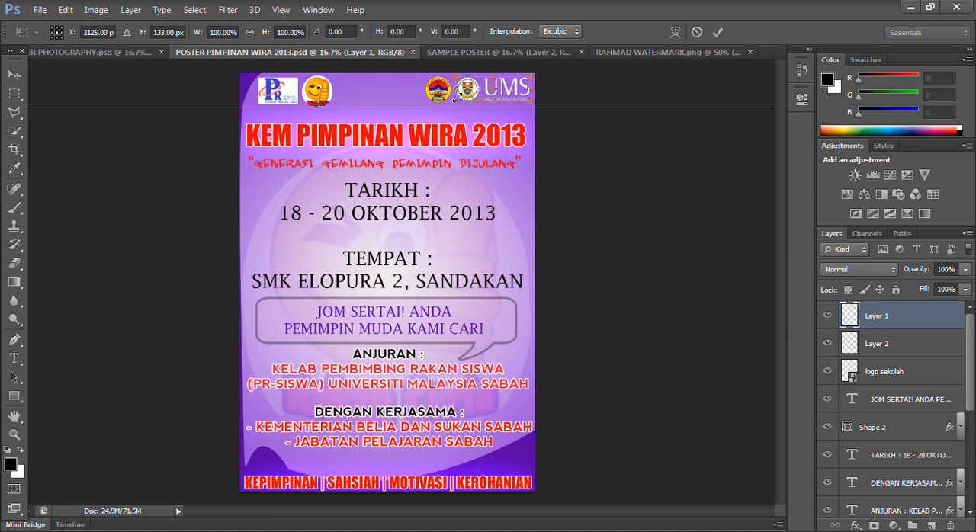
pyautogui.moveTo(455, 99); pyautogui.dragTo(392, 131)
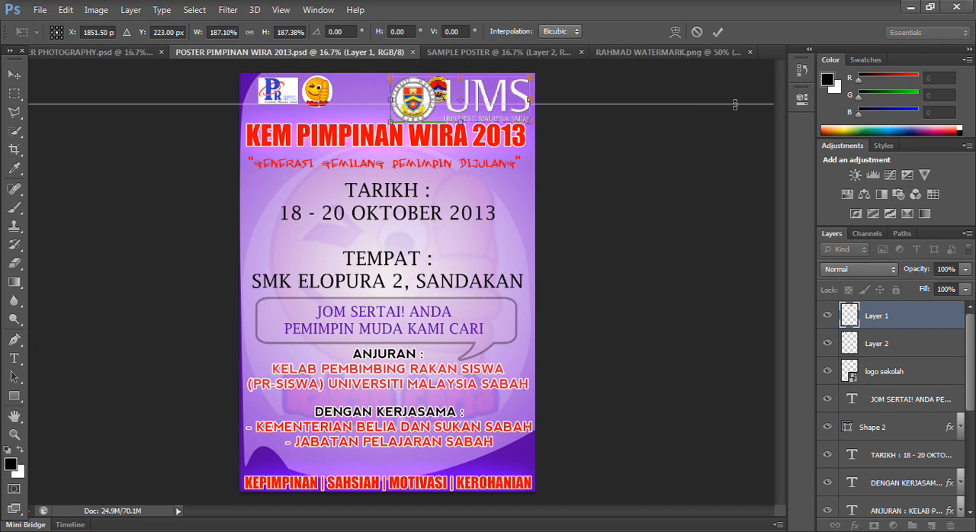
pyautogui.moveTo(390, 120); pyautogui.dragTo(451, 105)
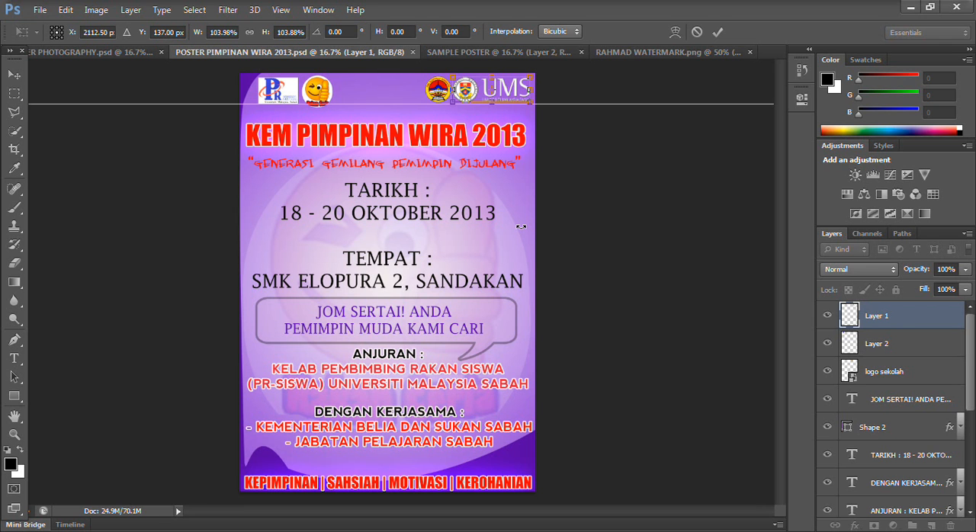
pyautogui.press('Return')
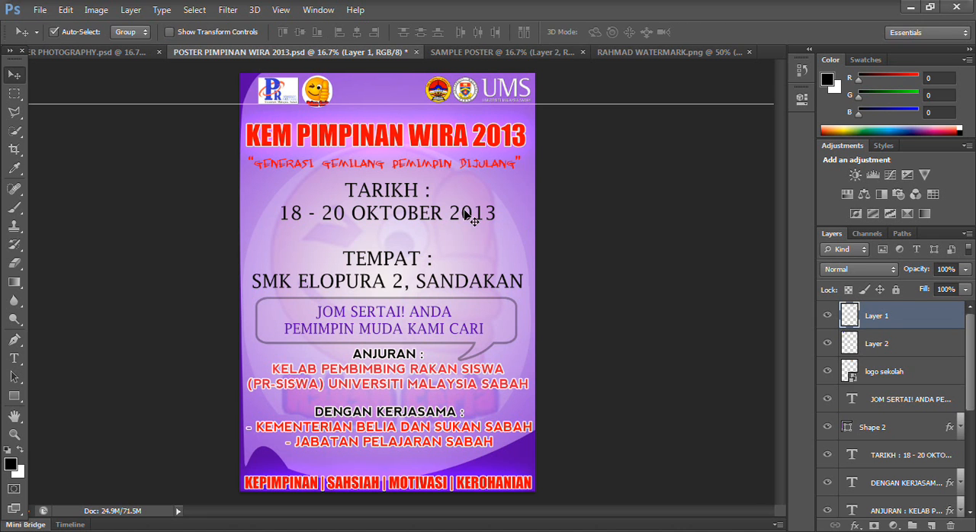
# - Try stretching only the UMS logo's width to about 188%, and undo the stretch
pyautogui.hotkey('ctrl', 't')
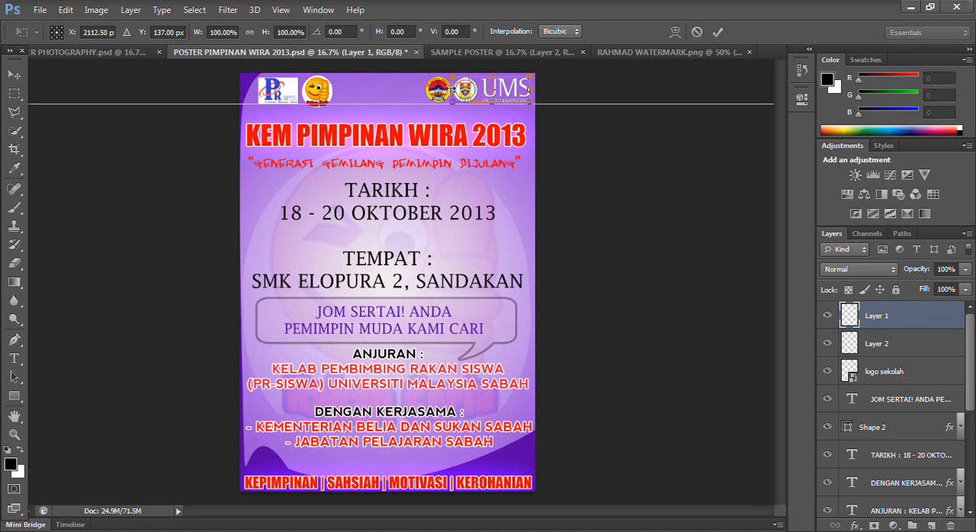
pyautogui.moveTo(453, 89); pyautogui.dragTo(376, 96)
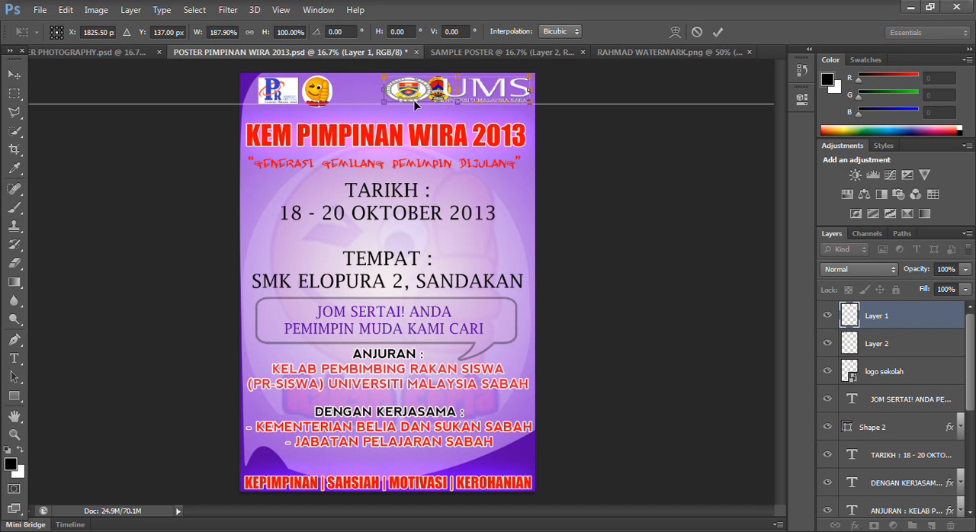
pyautogui.hotkey('ctrl', 'z')
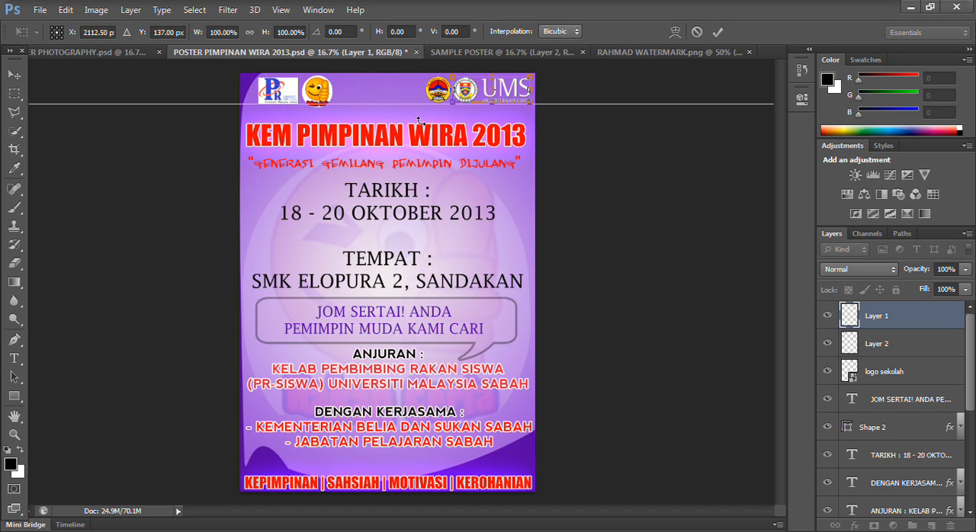
pyautogui.press('Return')
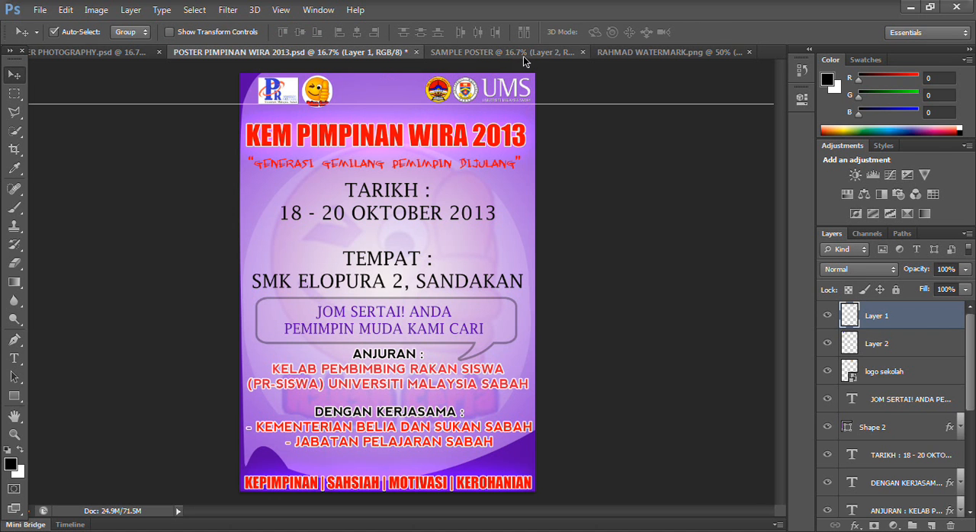
# - Compare the layouts of SAMPLE POSTER, POSTER PIMPINAN WIRA 2013, the photography poster and the watermark image
pyautogui.click(661, 52)
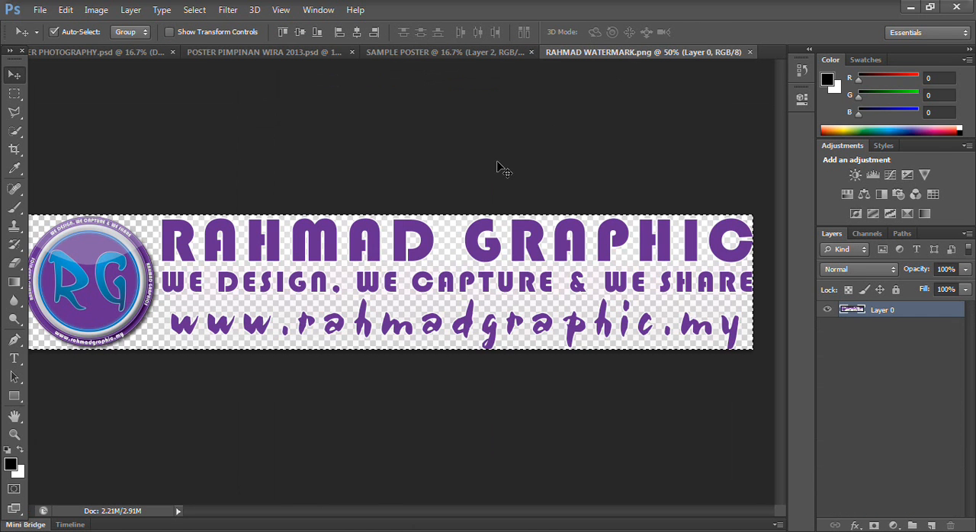
pyautogui.click(473, 55)
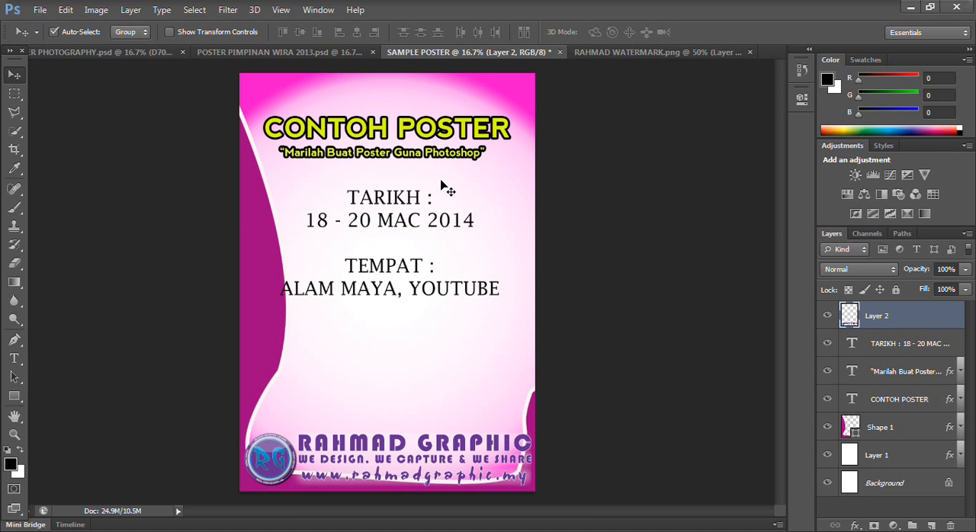
pyautogui.click(111, 58)
pyautogui.click(273, 51)
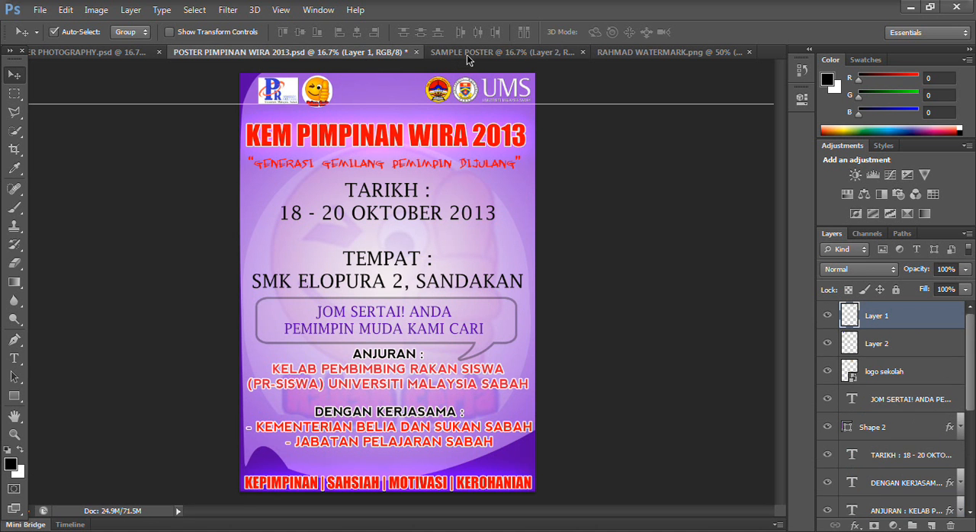
pyautogui.click(468, 53)
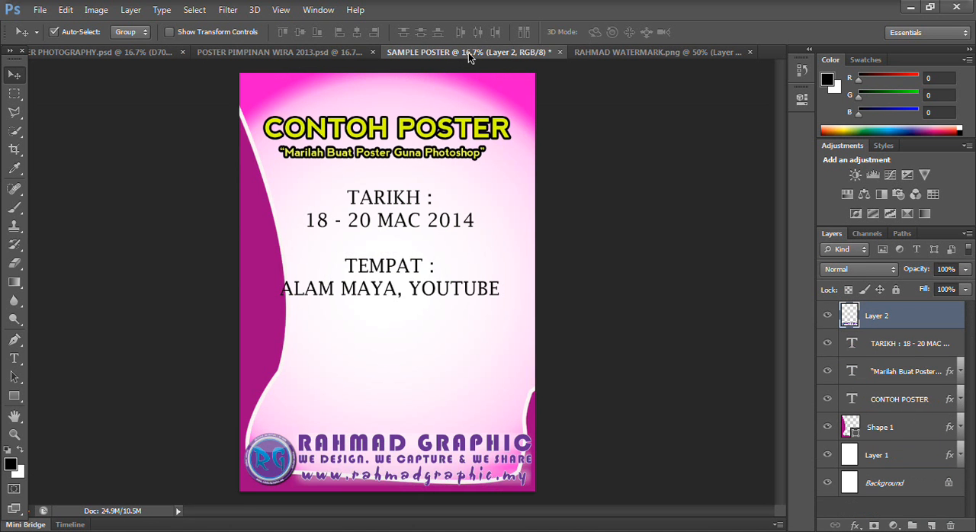
pyautogui.click(322, 51)
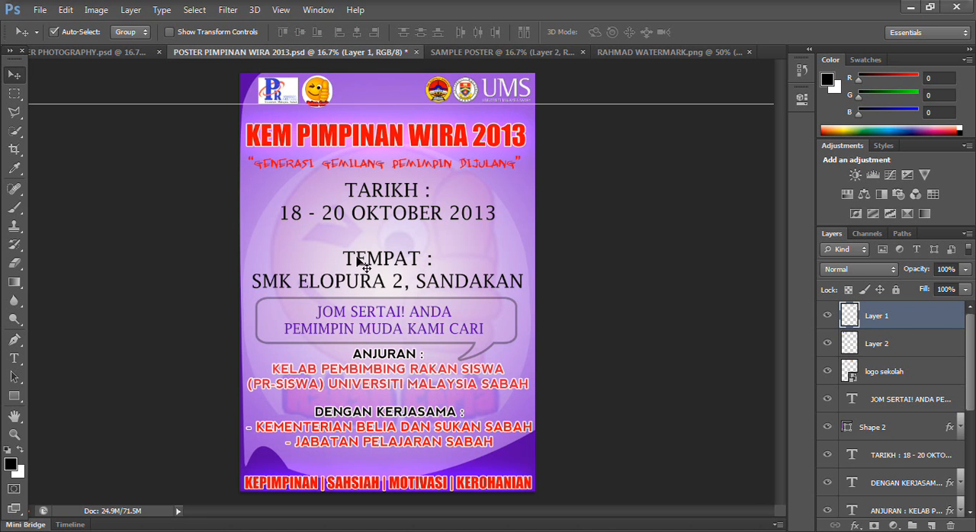
pyautogui.click(503, 52)
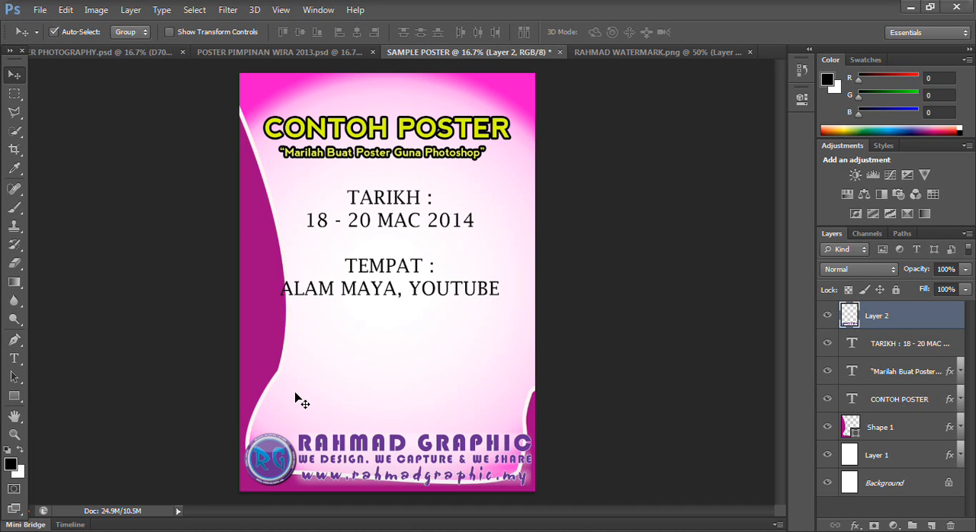
pyautogui.click(92, 53)
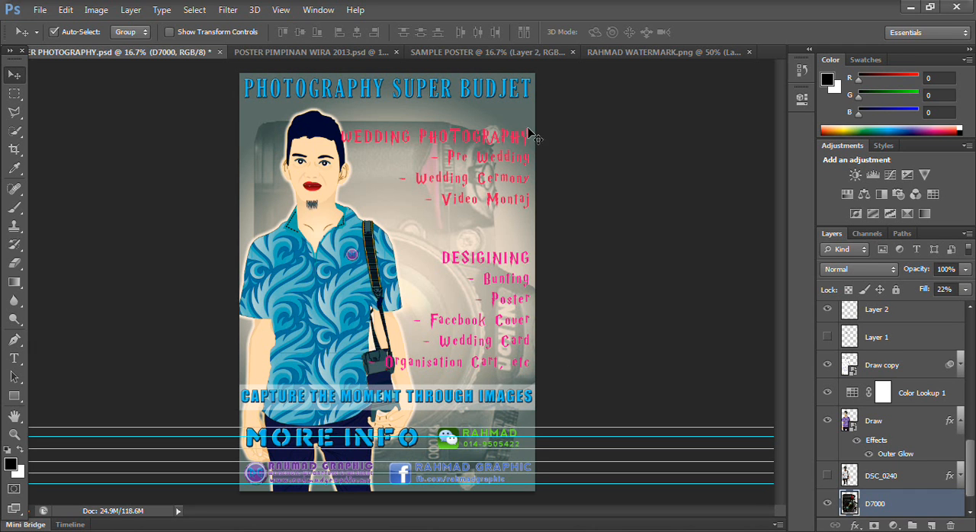
pyautogui.click(644, 52)
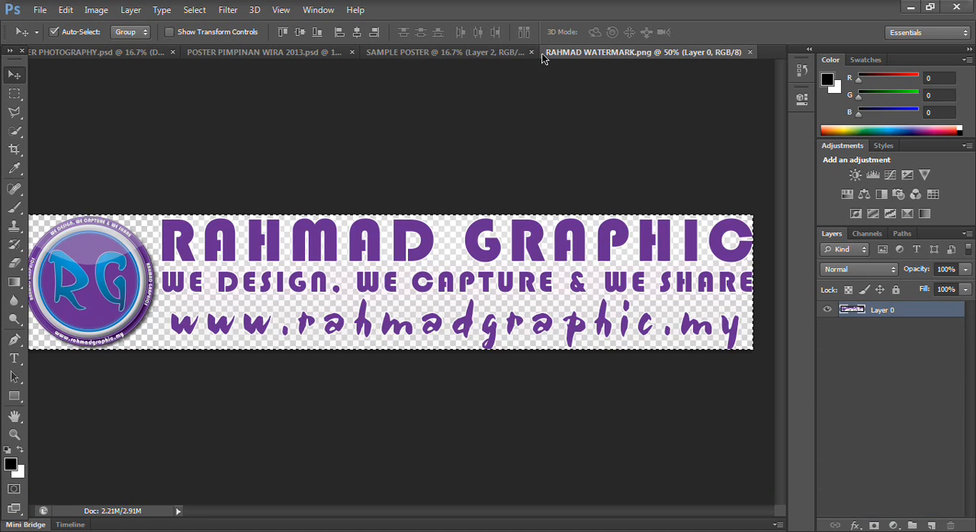
pyautogui.click(480, 52)
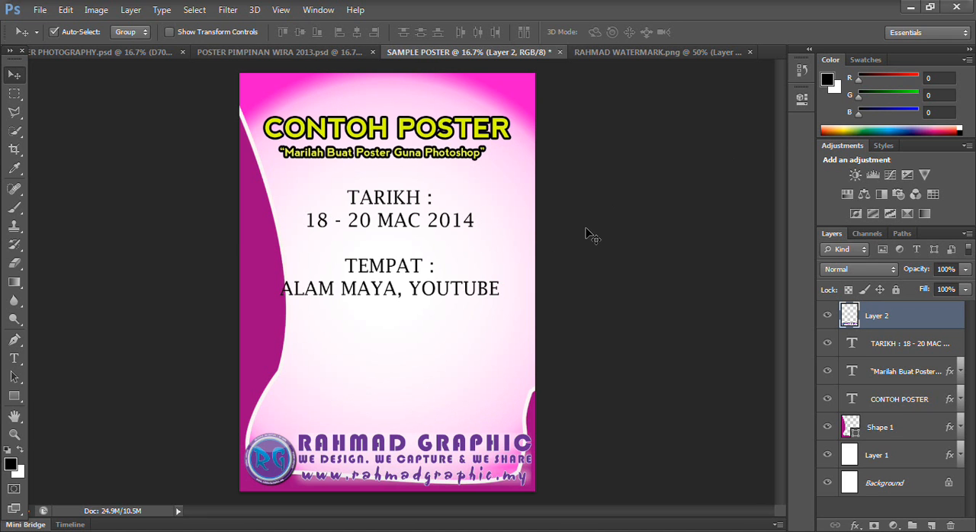
pyautogui.click(280, 54)
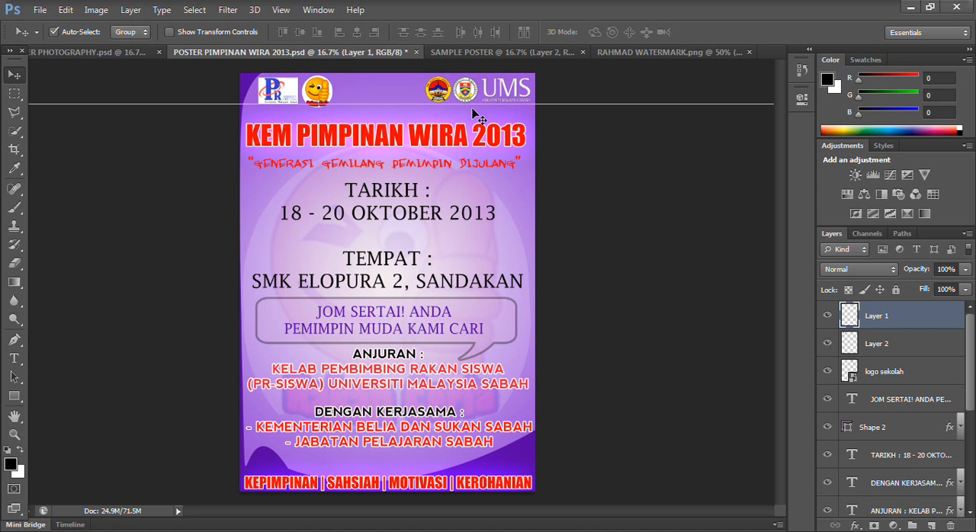
# - Look through the open posters and watermark image, and toggle the D7000 layer's visibility to examine the photography poster's camera background
pyautogui.click(490, 55)
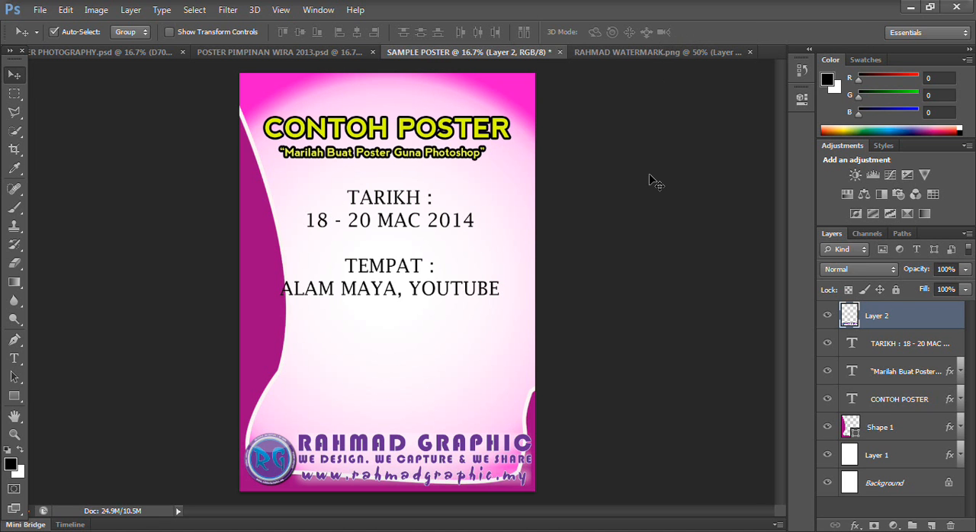
pyautogui.click(643, 52)
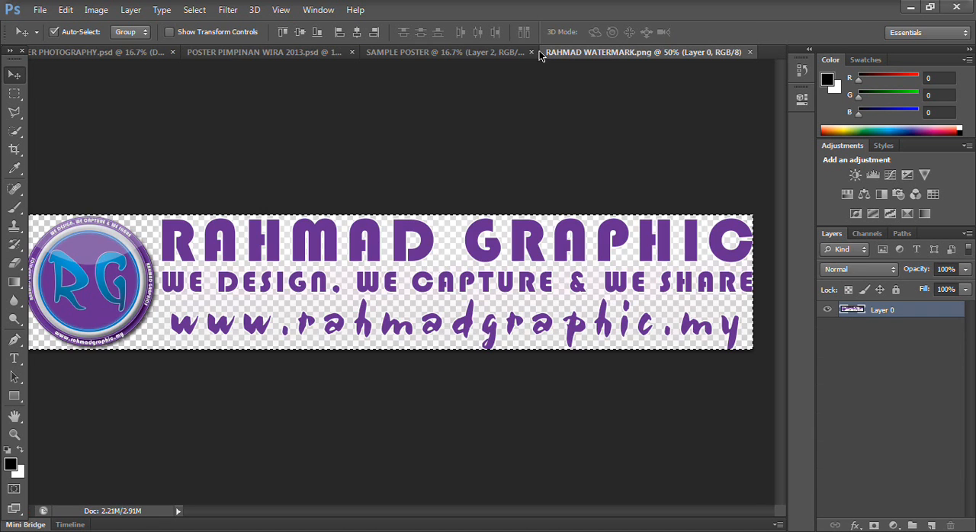
pyautogui.click(488, 52)
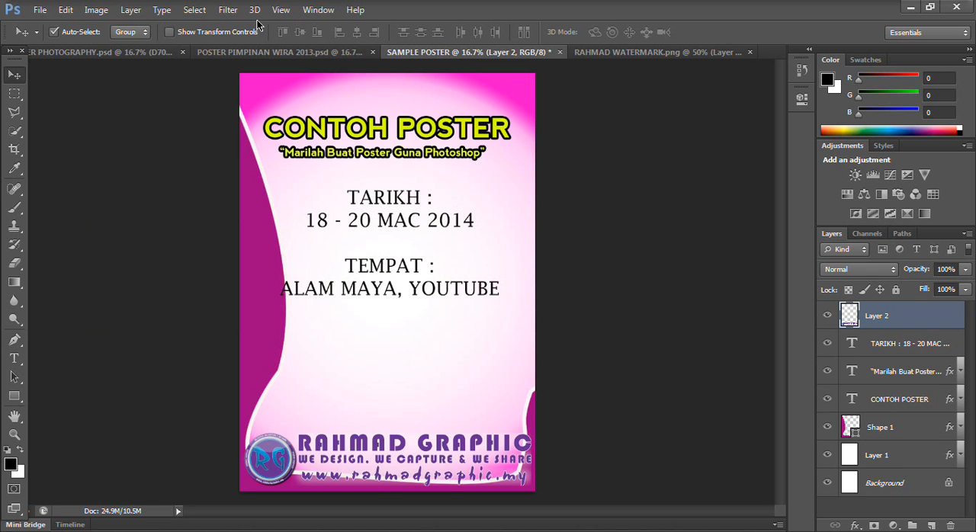
pyautogui.click(253, 51)
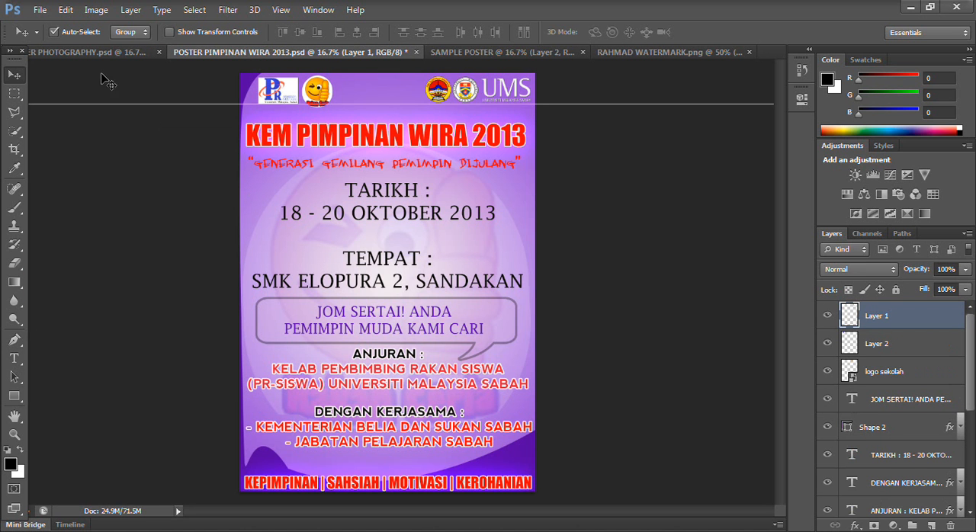
pyautogui.click(112, 53)
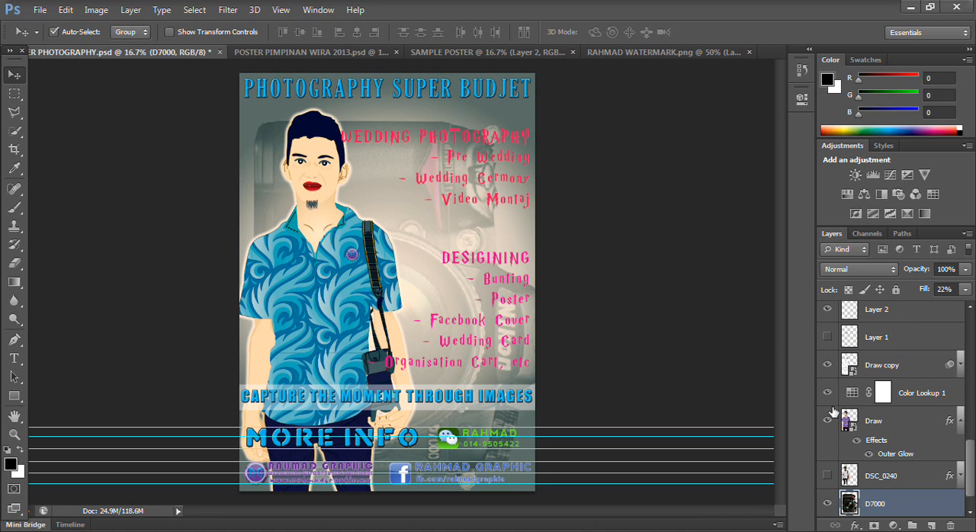
pyautogui.click(827, 503)
pyautogui.click(827, 504)
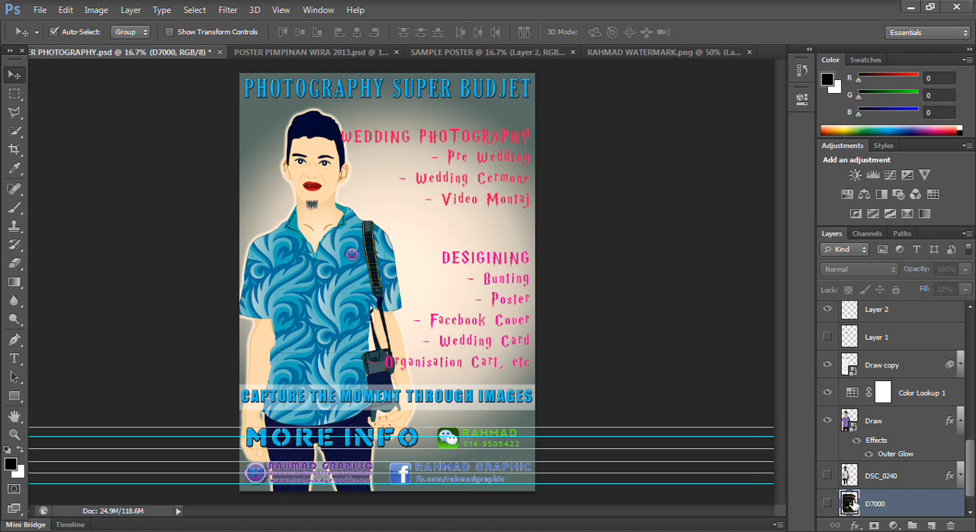
pyautogui.click(828, 504)
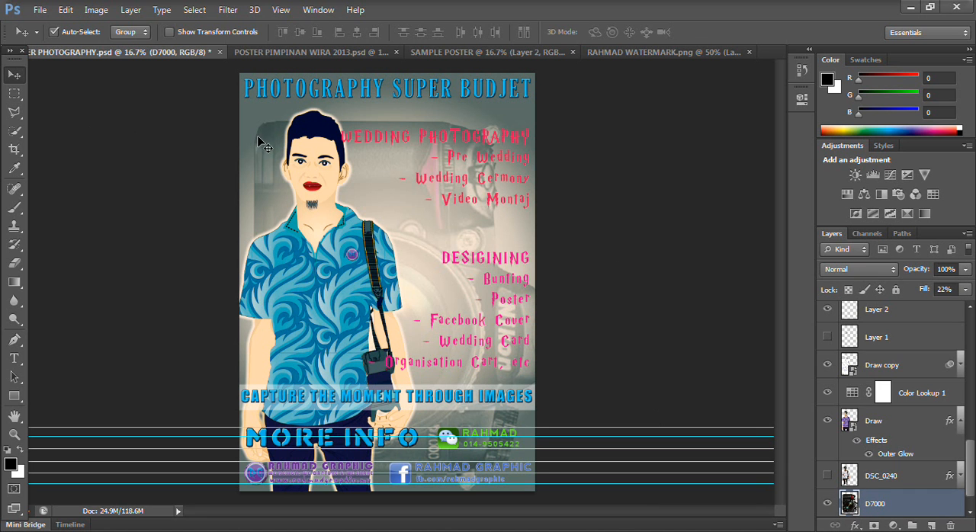
# - Copy the D7000 camera image into SAMPLE POSTER directly above the Shape 1 layer and set its opacity to 11%
pyautogui.hotkey('ctrl', 'a')
pyautogui.moveTo(287, 177); pyautogui.dragTo(425, 68)
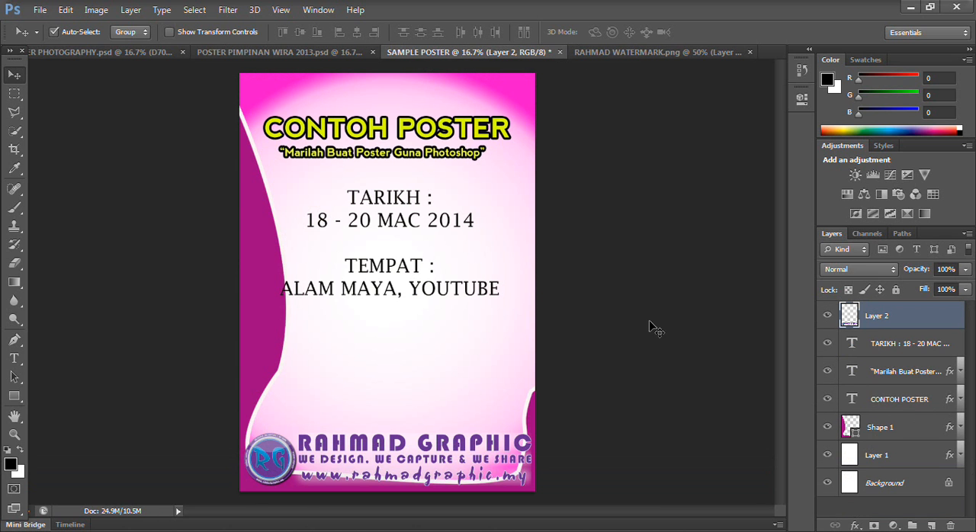
pyautogui.moveTo(885, 427); pyautogui.dragTo(884, 426)
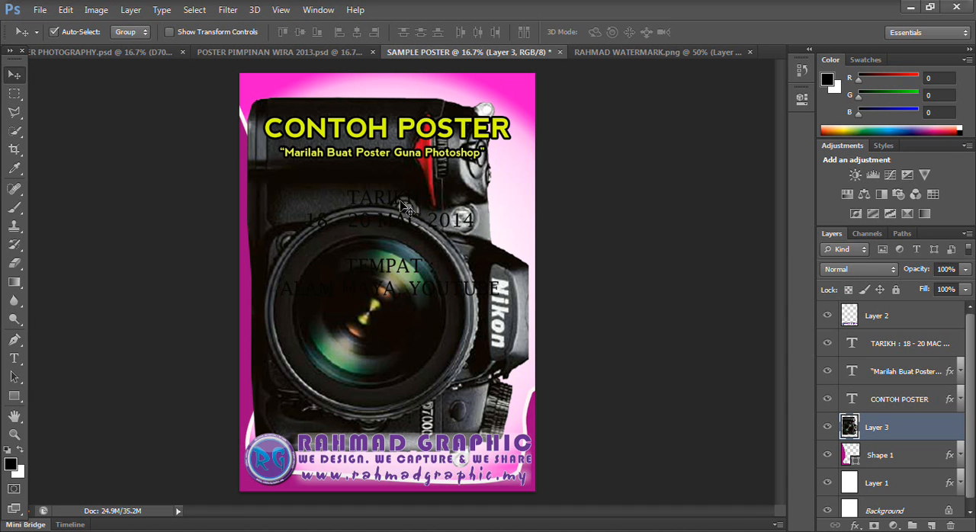
pyautogui.click(964, 270)
pyautogui.moveTo(910, 287); pyautogui.dragTo(900, 285)
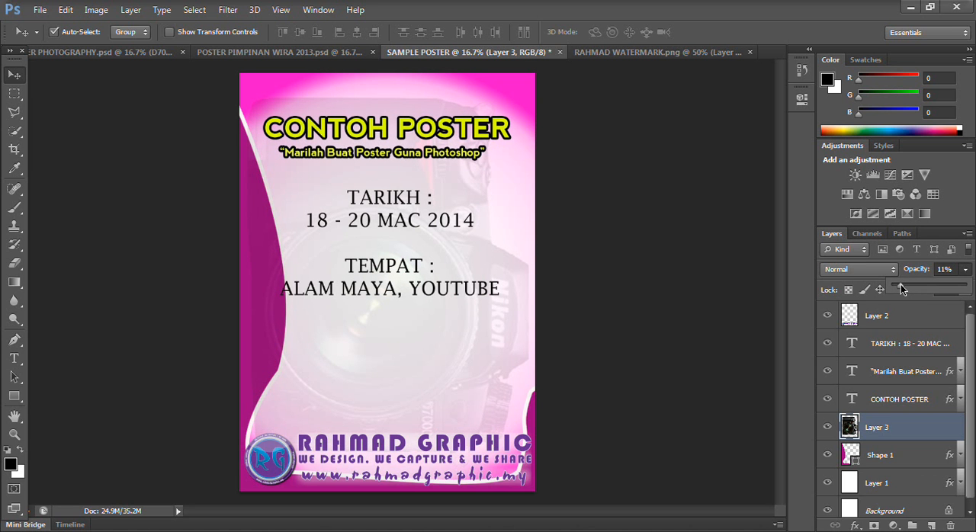